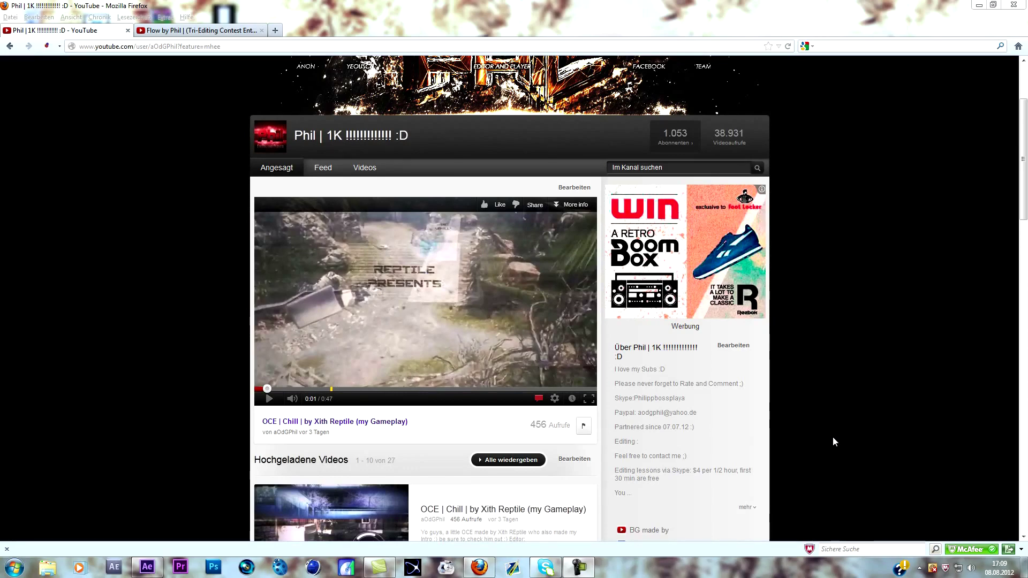
- Watch part of the Flow by Phil video, then return to the channel page
click(225, 26)
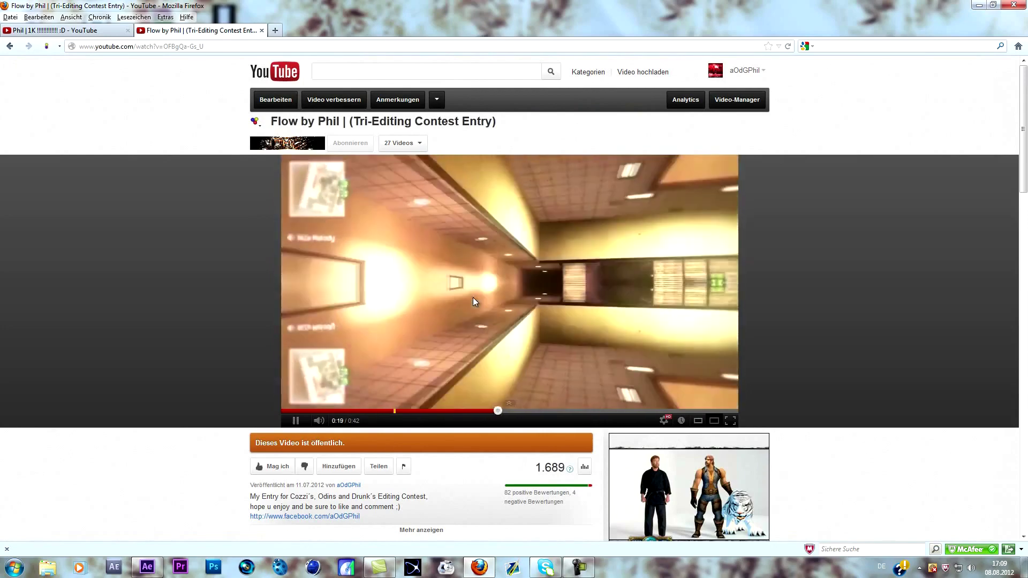
click(474, 301)
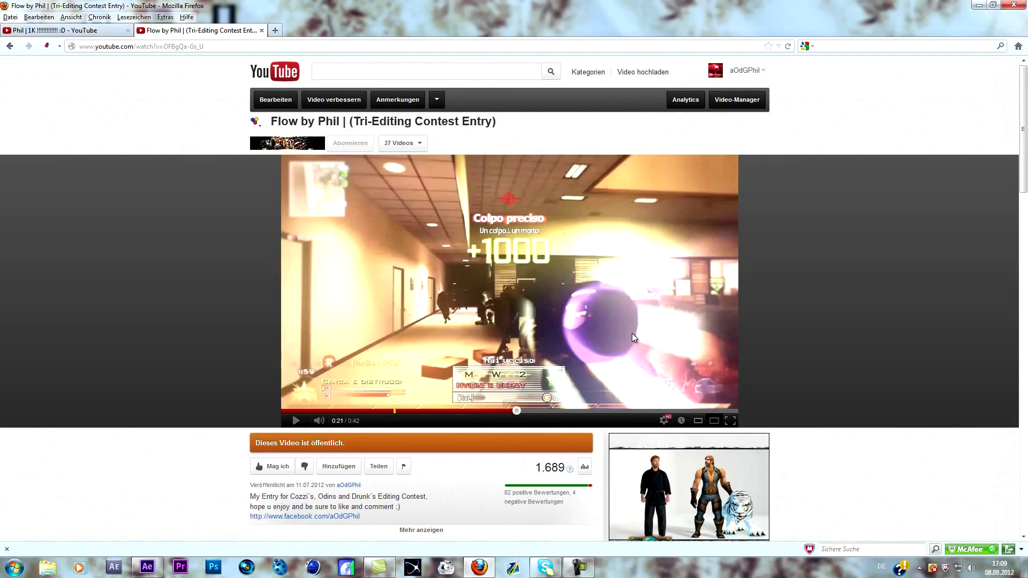
click(98, 33)
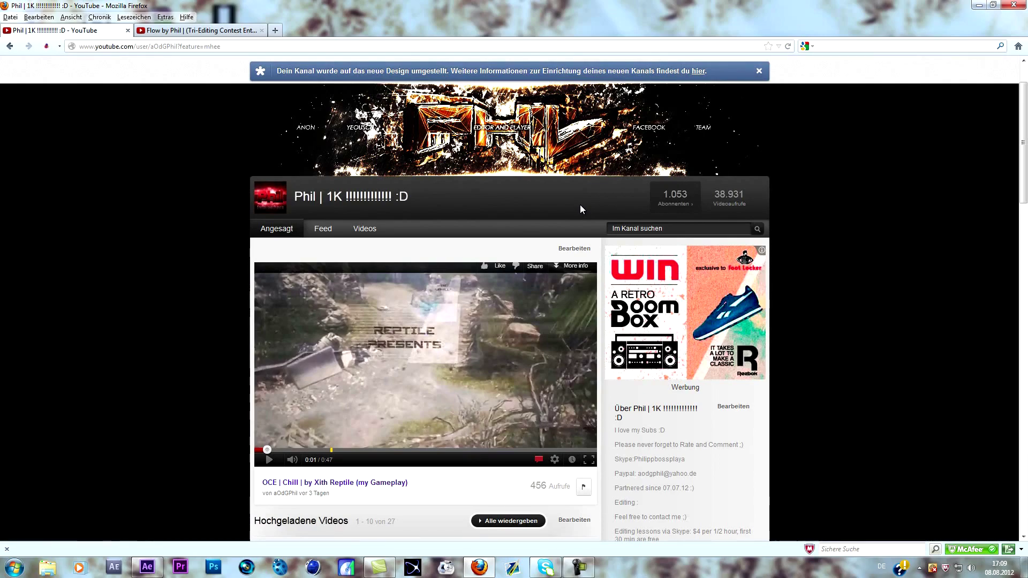
scroll(580, 209, down, 10)
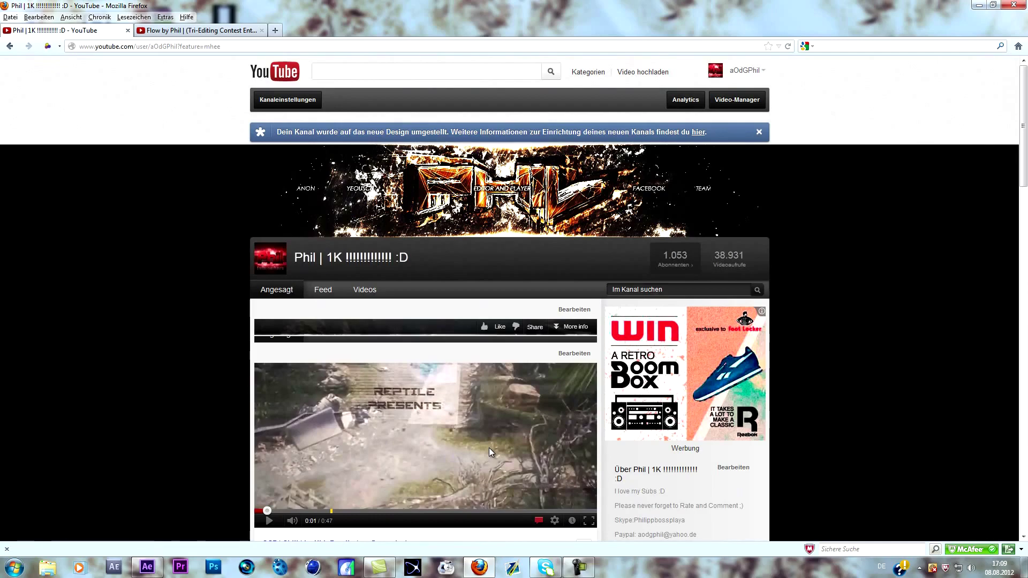
- Switch to After Effects and RAM-preview the current composition
click(147, 566)
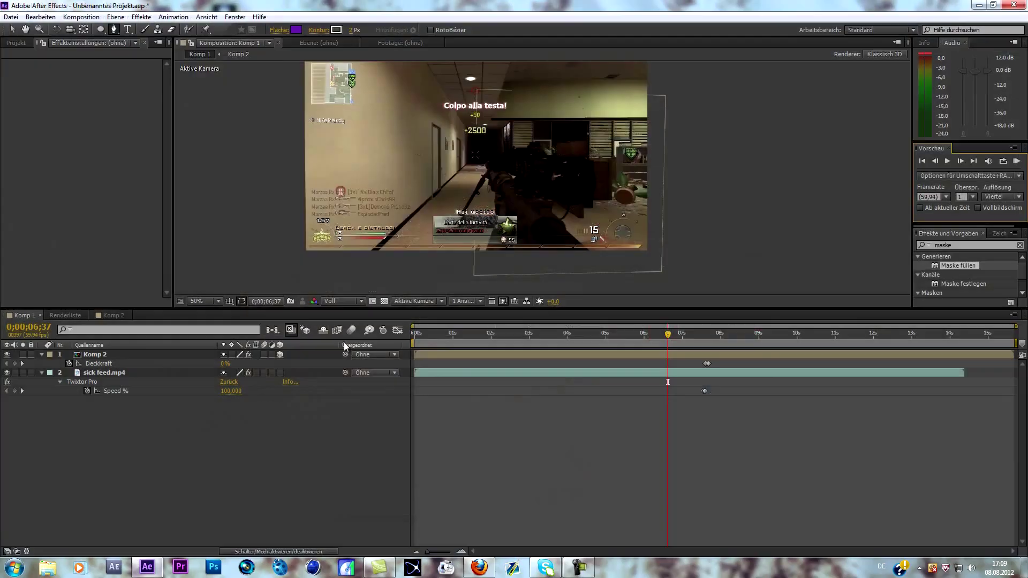
click(1016, 162)
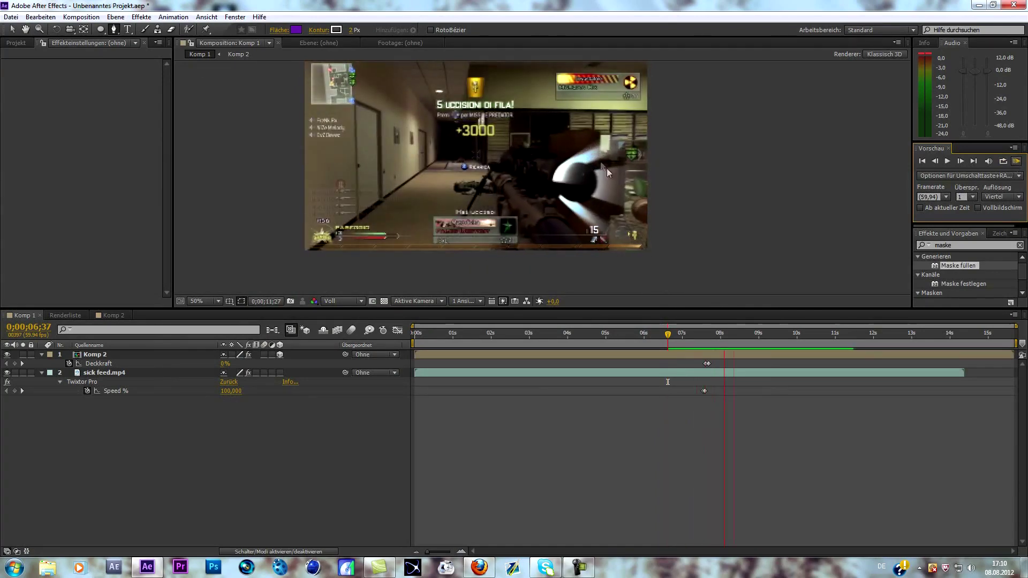
click(1013, 167)
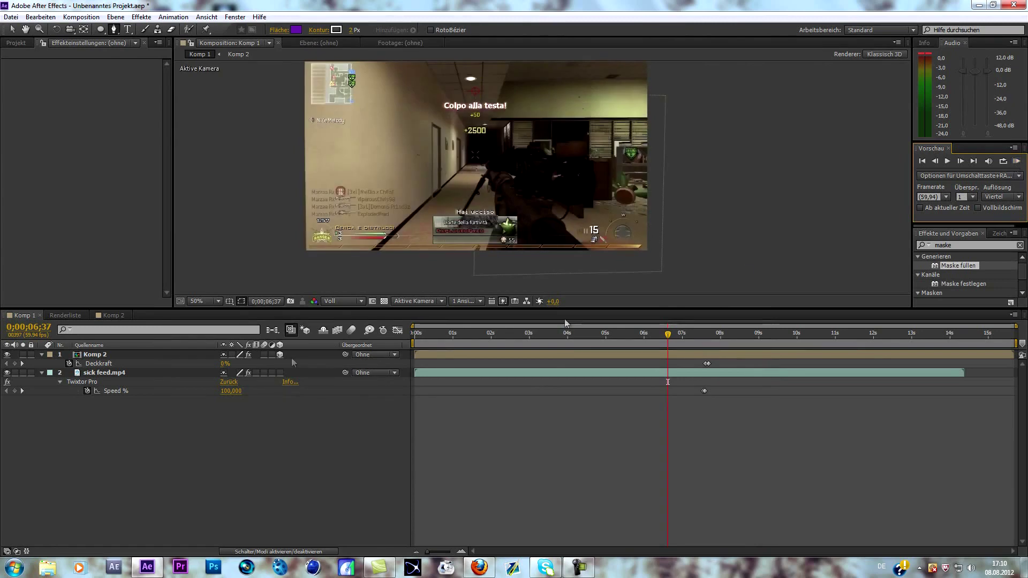
- Close the Komp 1 and Komp 2 timelines and delete both compositions from the project
click(15, 43)
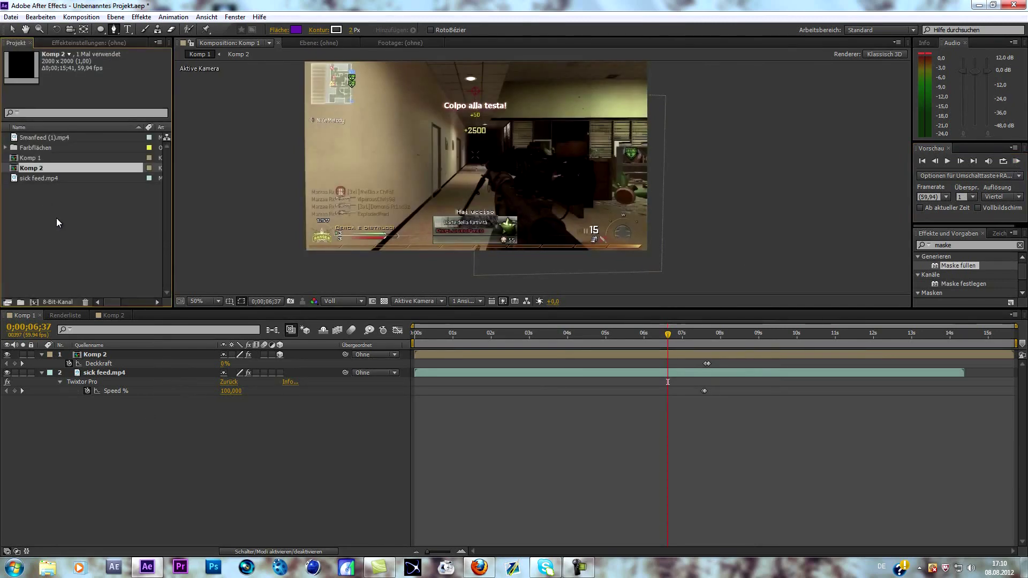
click(40, 315)
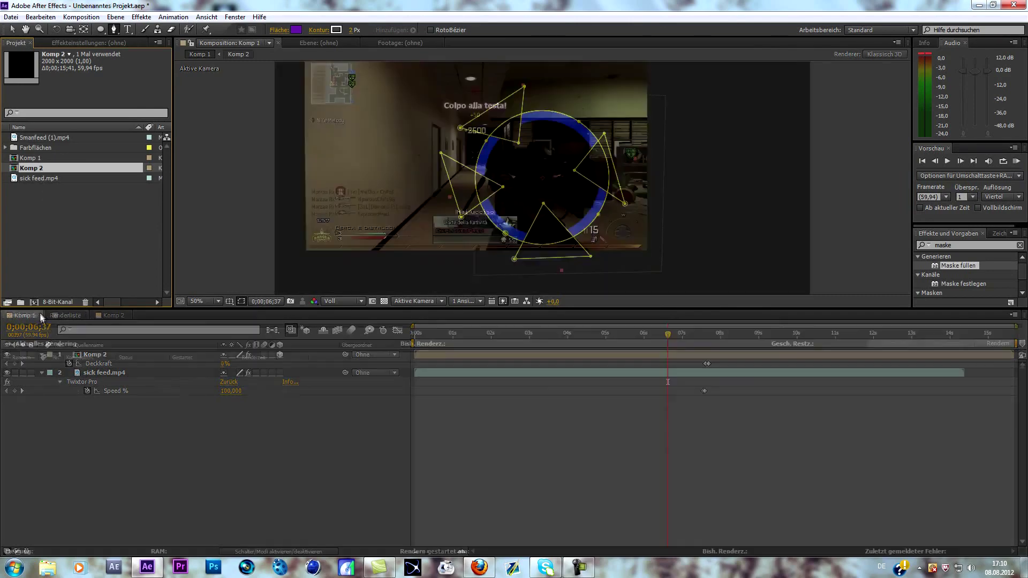
click(75, 314)
click(82, 315)
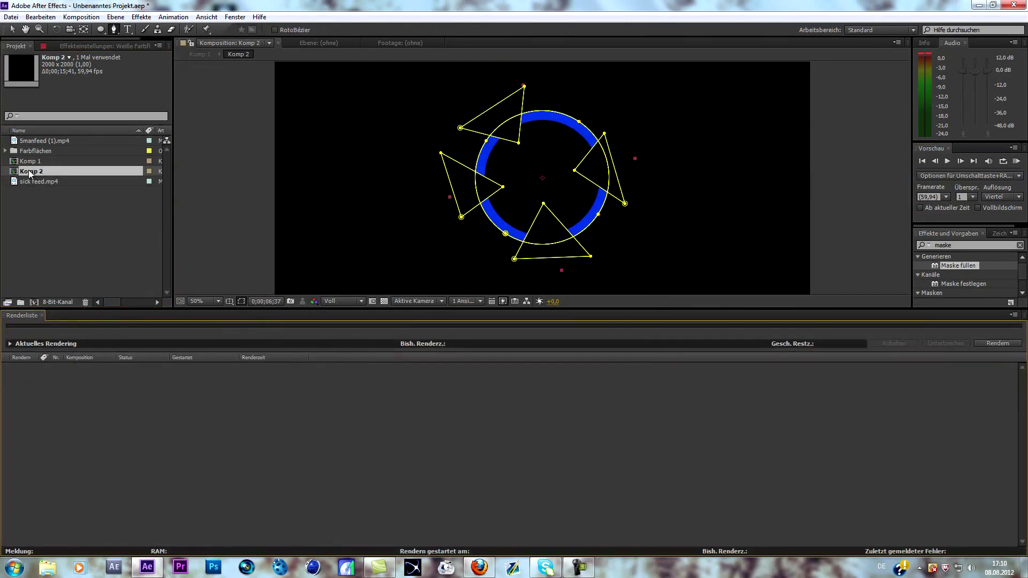
key(Delete)
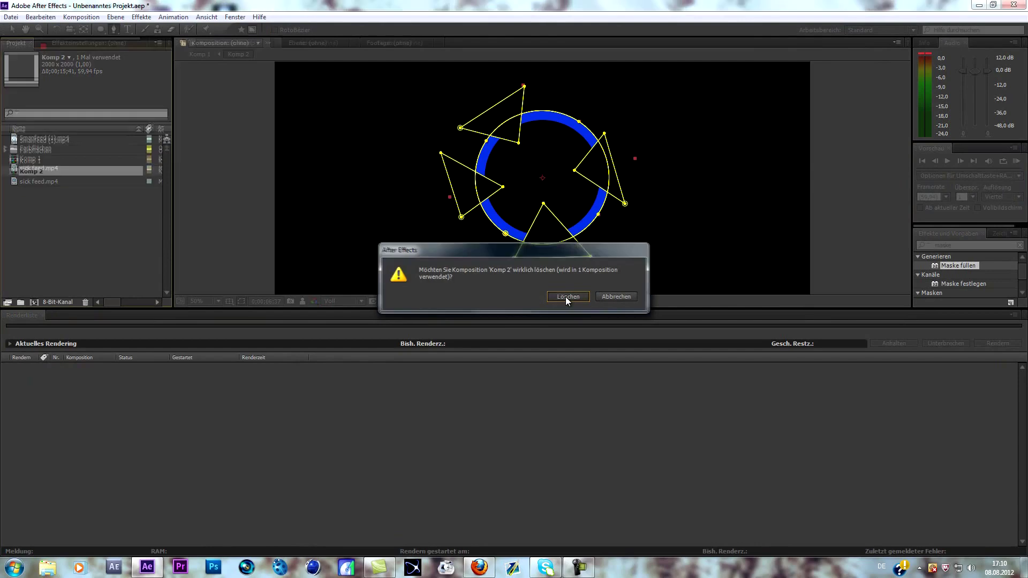
click(567, 297)
click(30, 158)
key(Delete)
click(526, 298)
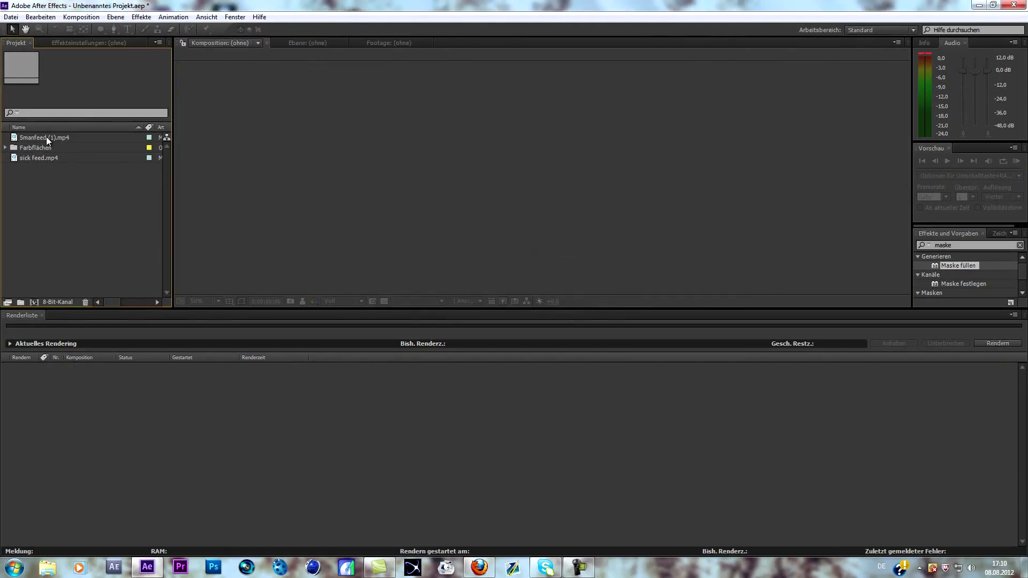
- Build a sick feed composition from sick feed.mp4 and scrub to about 0;00;07;45
drag(50, 158, 33, 302)
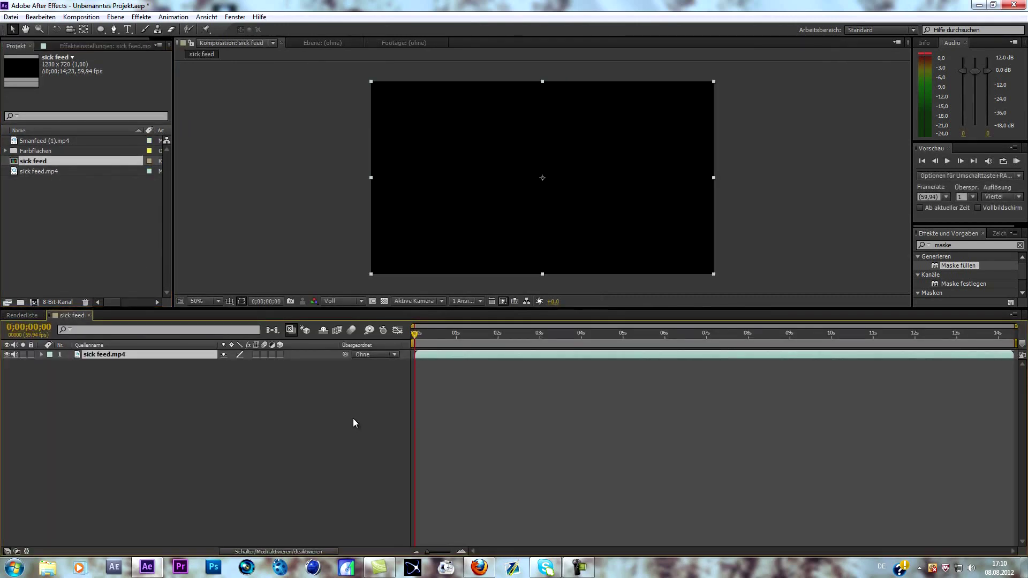
drag(419, 336, 738, 371)
- Apply the RE:Vision Twixtor Pro effect to the sick feed.mp4 layer
right_click(733, 355)
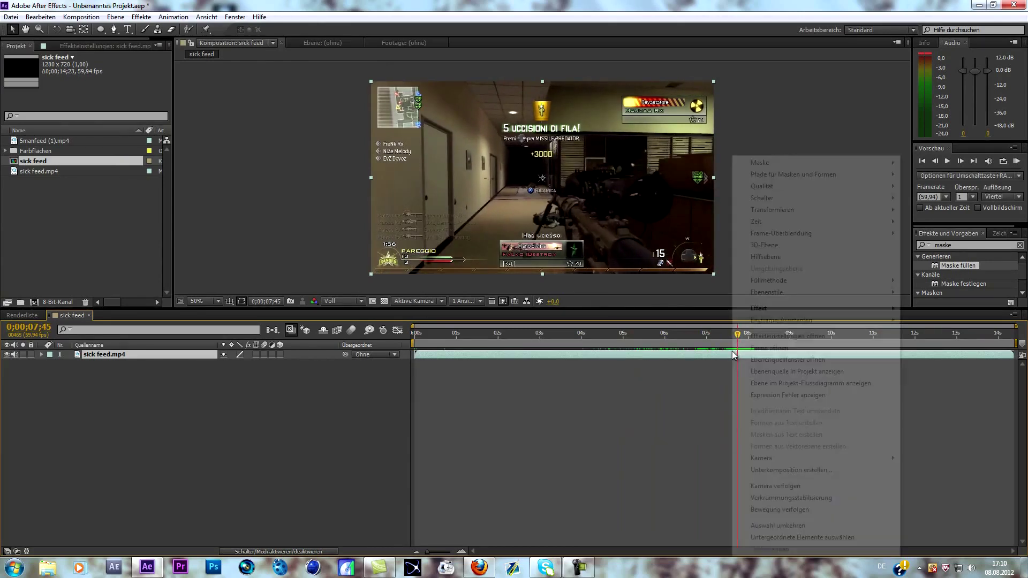
mouse_move(793, 309)
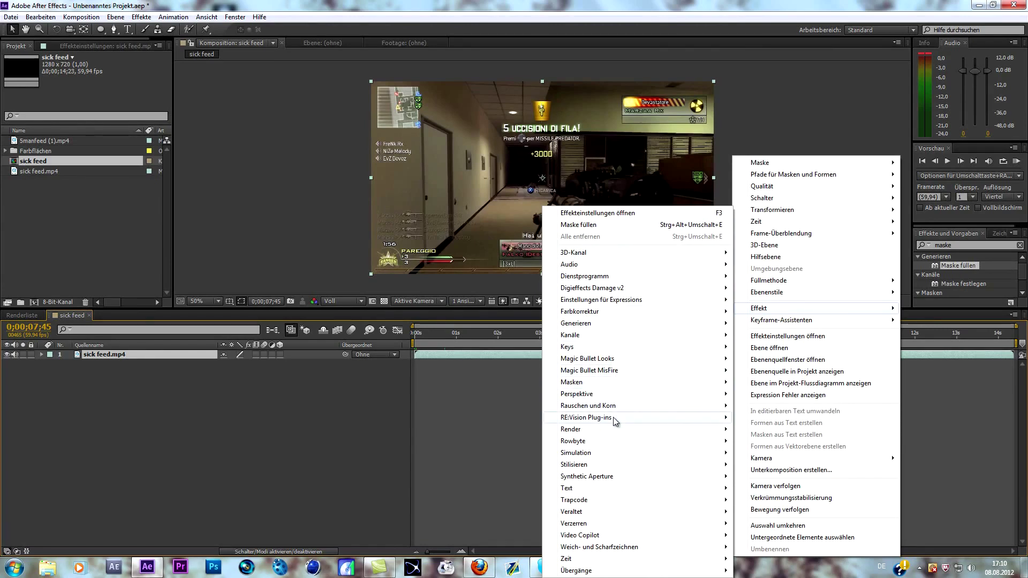
mouse_move(616, 420)
click(766, 476)
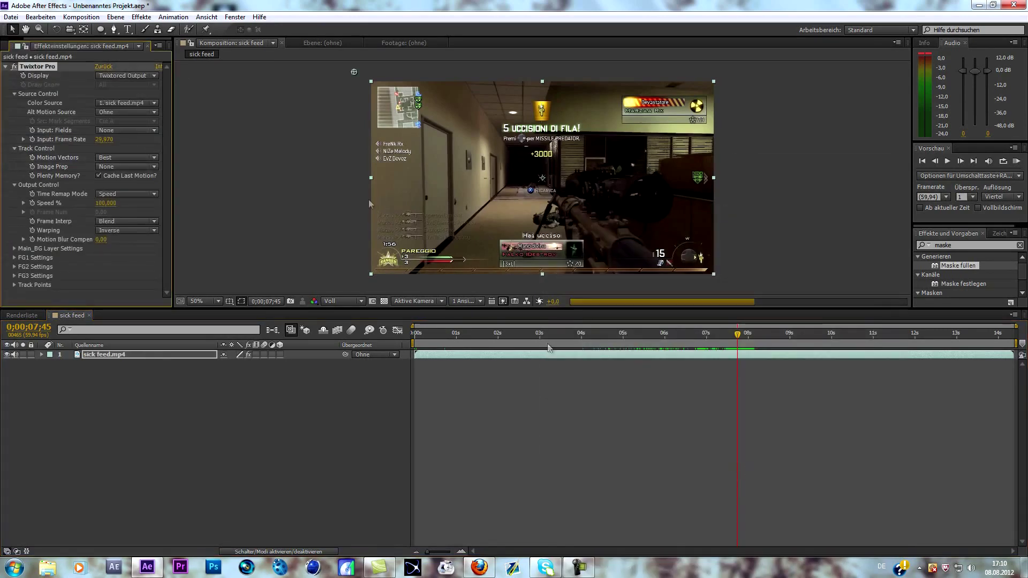
- Set Twixtor to input frame rate 59,94, Contrast/Edge Enhance prep, Blend interpolation, Inverse w/ Smart Blend warping
click(106, 139)
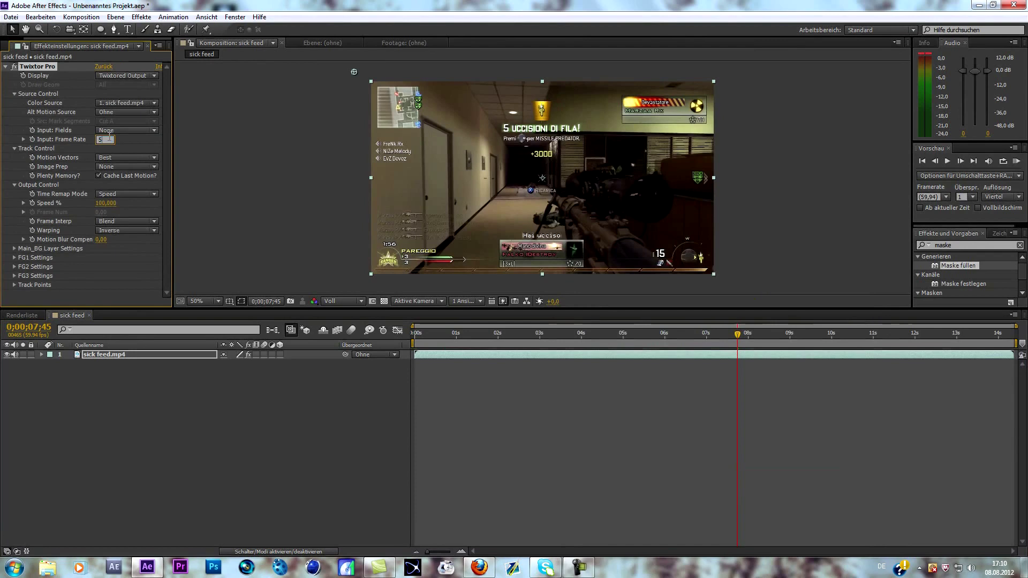
text(59,94)
click(154, 167)
click(150, 188)
click(154, 221)
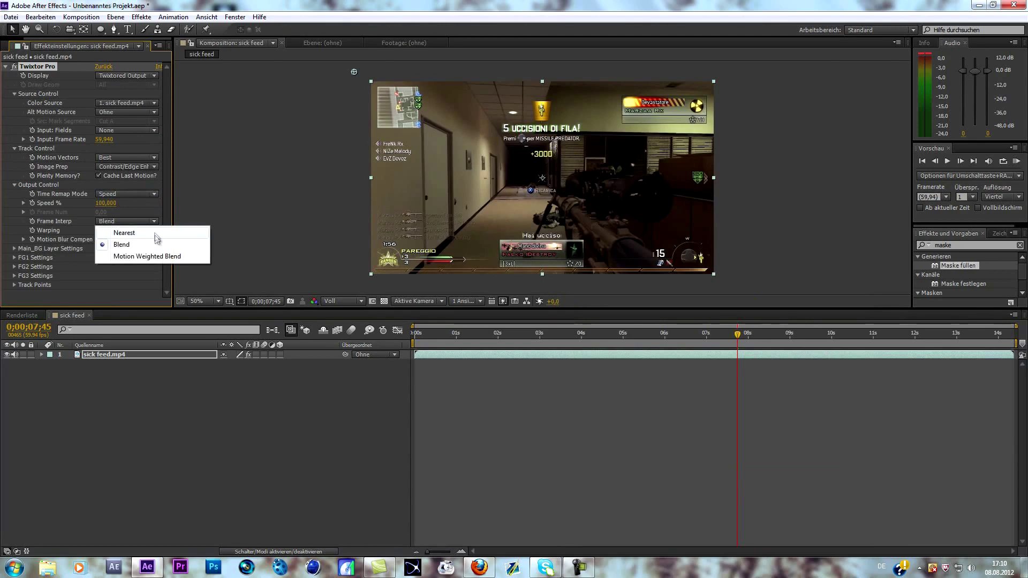
click(154, 233)
click(154, 231)
click(170, 255)
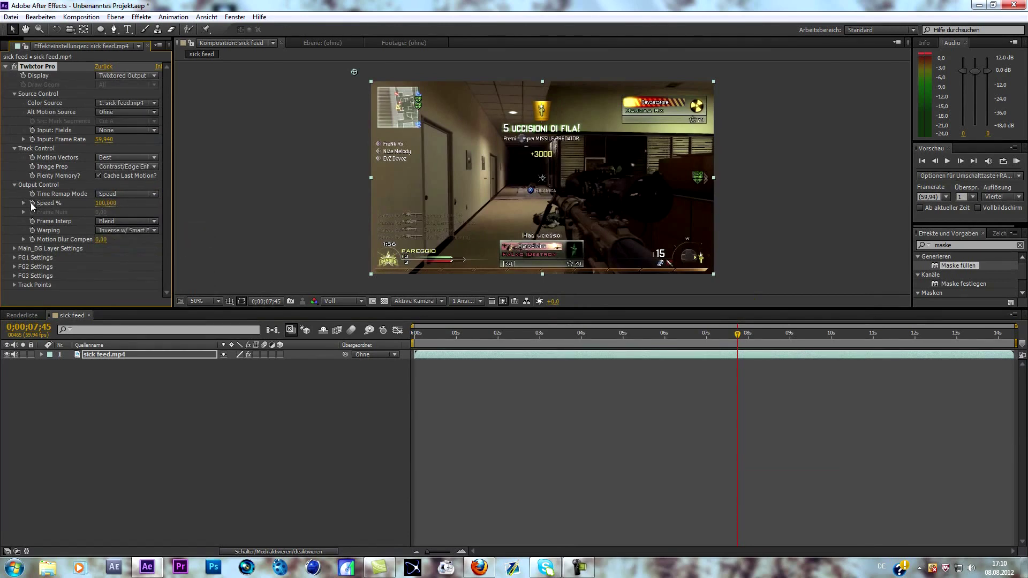
- Add a 100% Speed keyframe, step forward three frames, and reveal keyframed properties with U
click(32, 203)
click(960, 162)
click(959, 162)
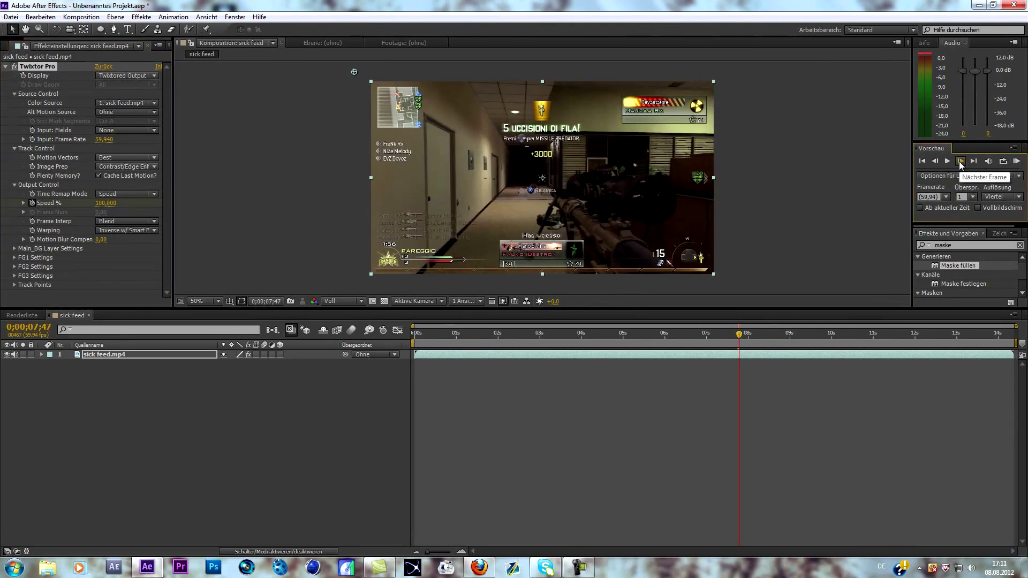
click(959, 162)
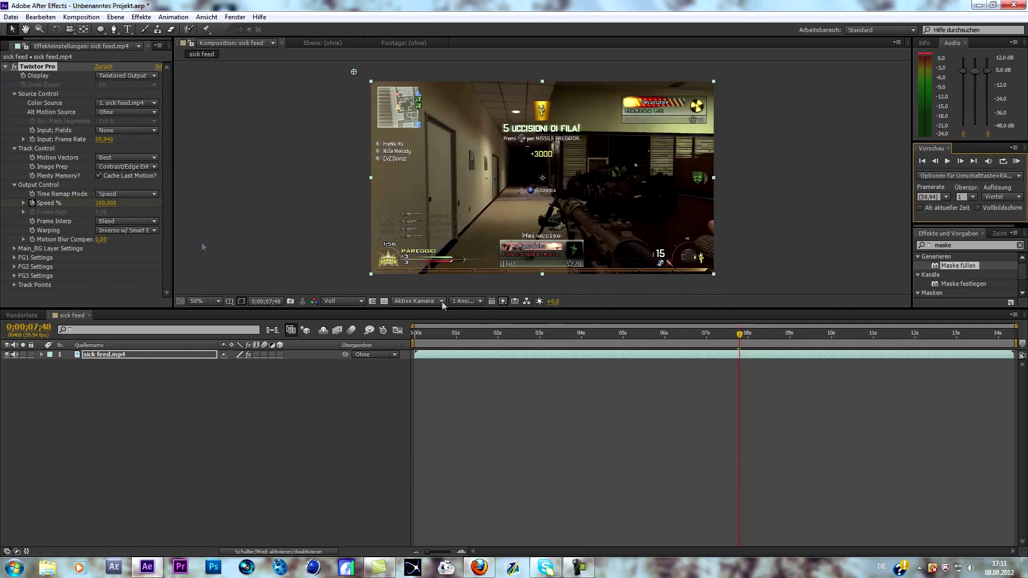
click(730, 363)
key(u)
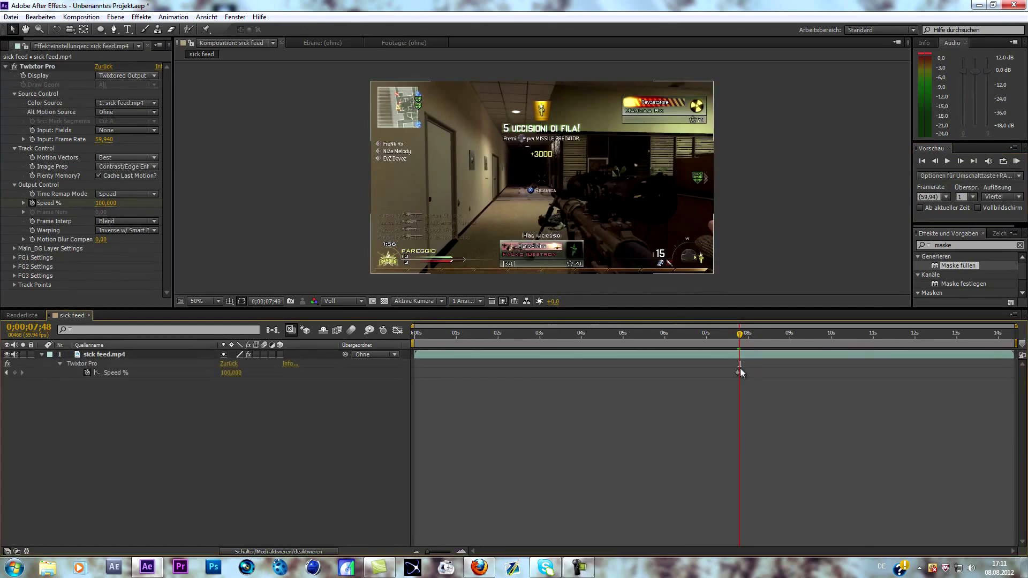
- Keyframe Twixtor Speed % down to 3 and scrub forward to check the slow motion
drag(741, 334, 739, 338)
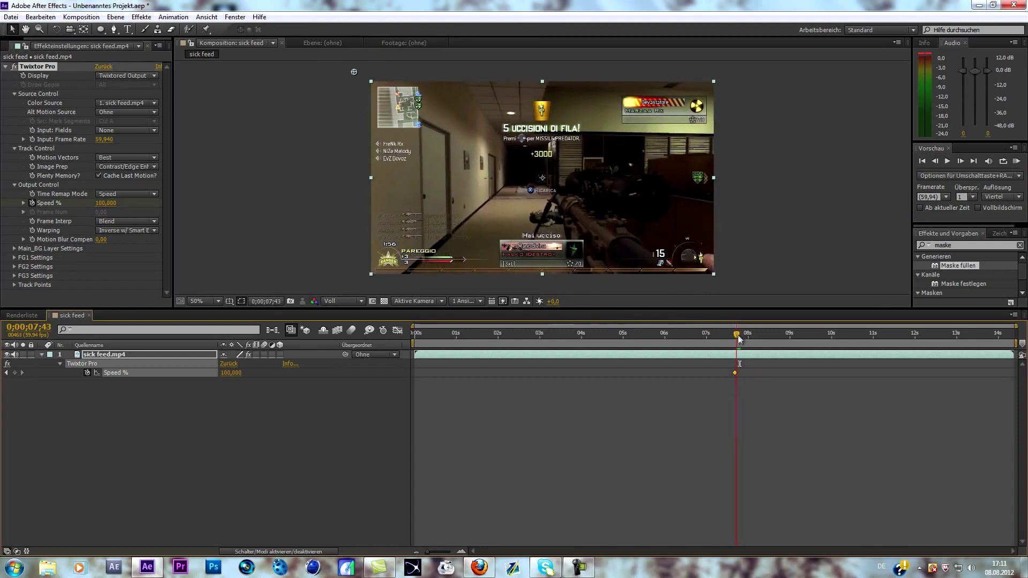
click(102, 203)
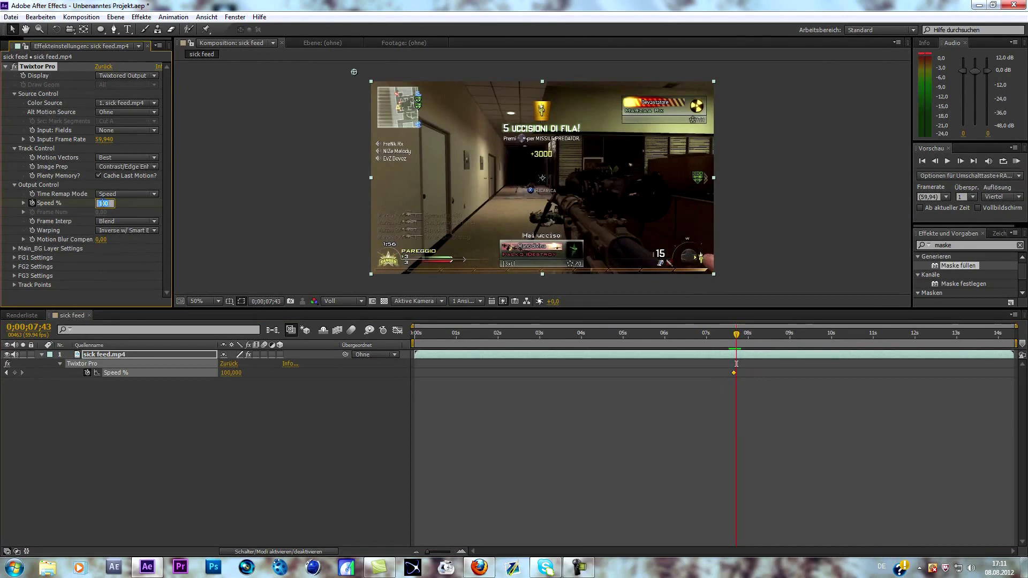
text(3)
key(Return)
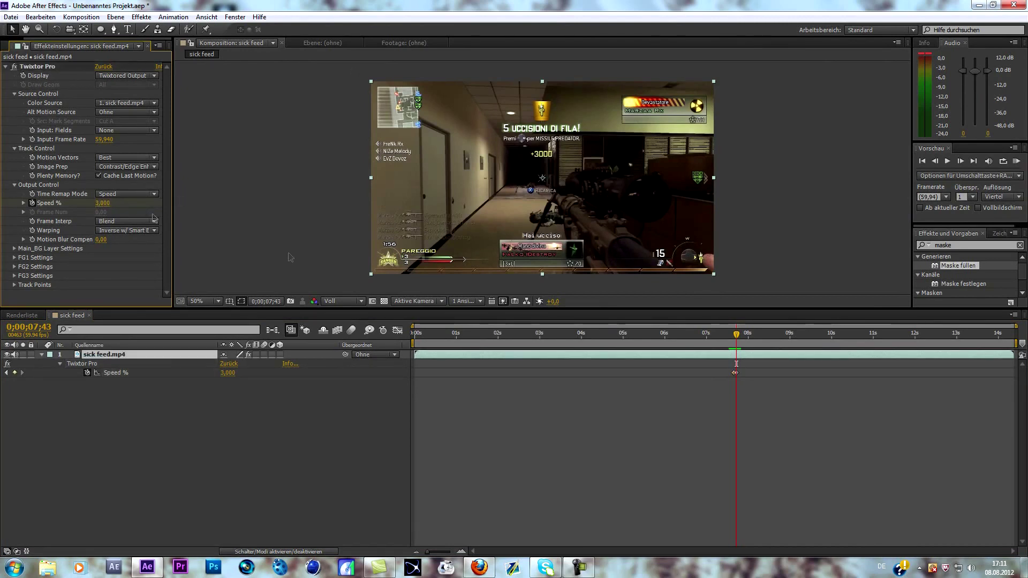
drag(737, 338, 762, 337)
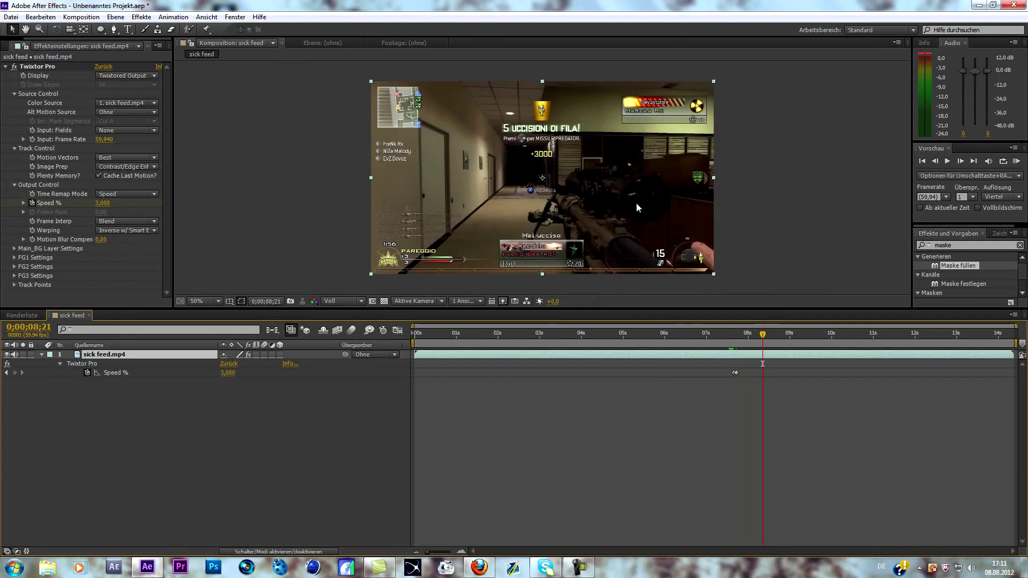
- Deselect the clip and start a new composition from the Project panel
click(57, 428)
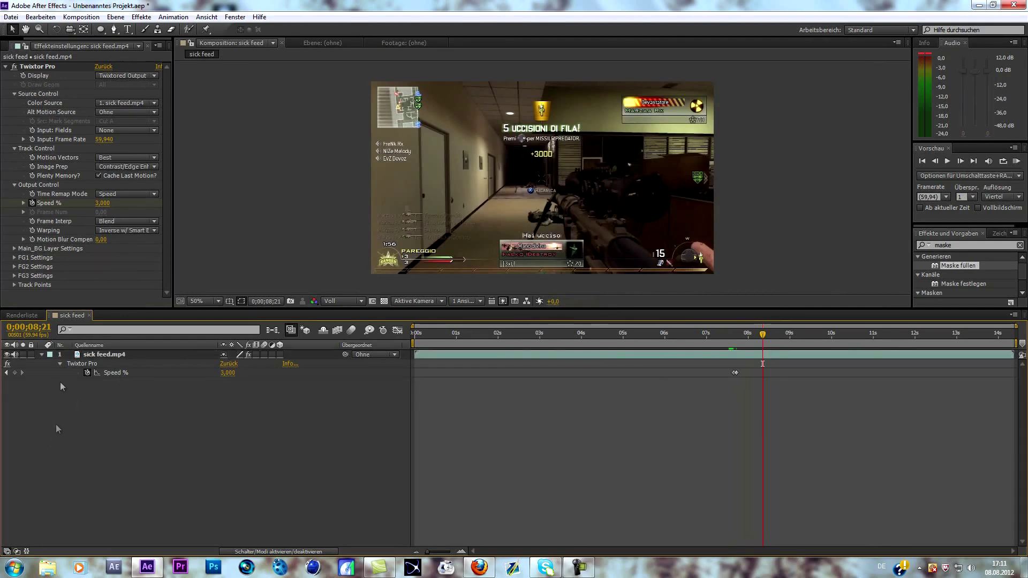
click(6, 48)
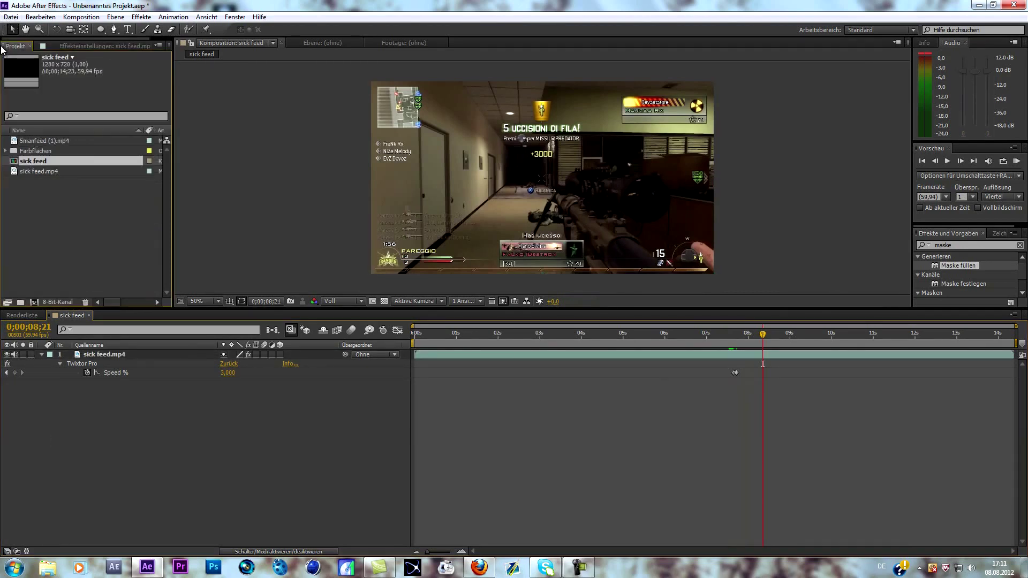
click(33, 304)
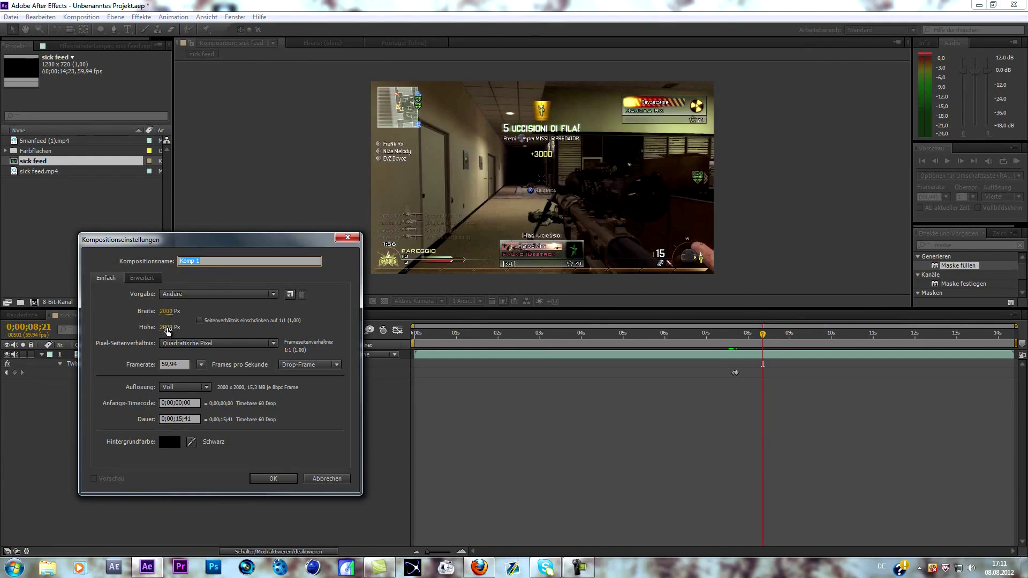
- Confirm Komp 1 at 2000×2000 px and 59,94 fps
click(268, 479)
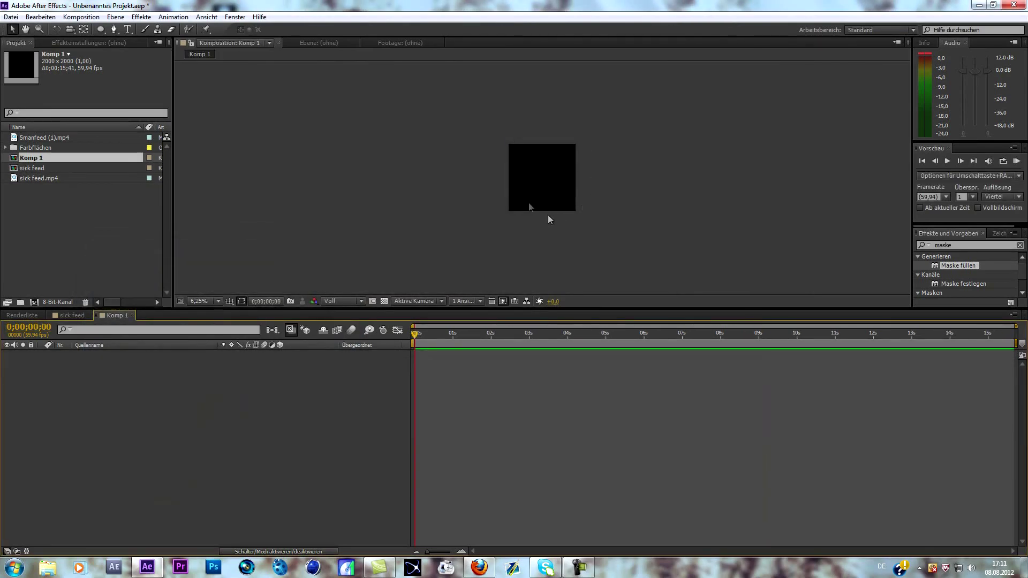
scroll(535, 186, up, 2)
scroll(535, 185, down, 1)
- Add a new 500×500 white solid layer to Komp 1
right_click(132, 428)
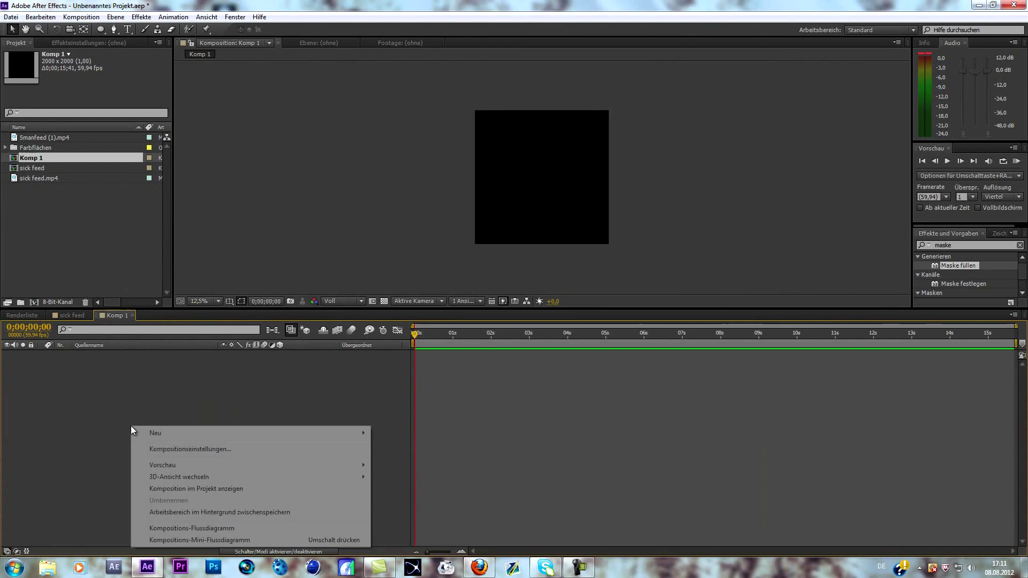
mouse_move(179, 435)
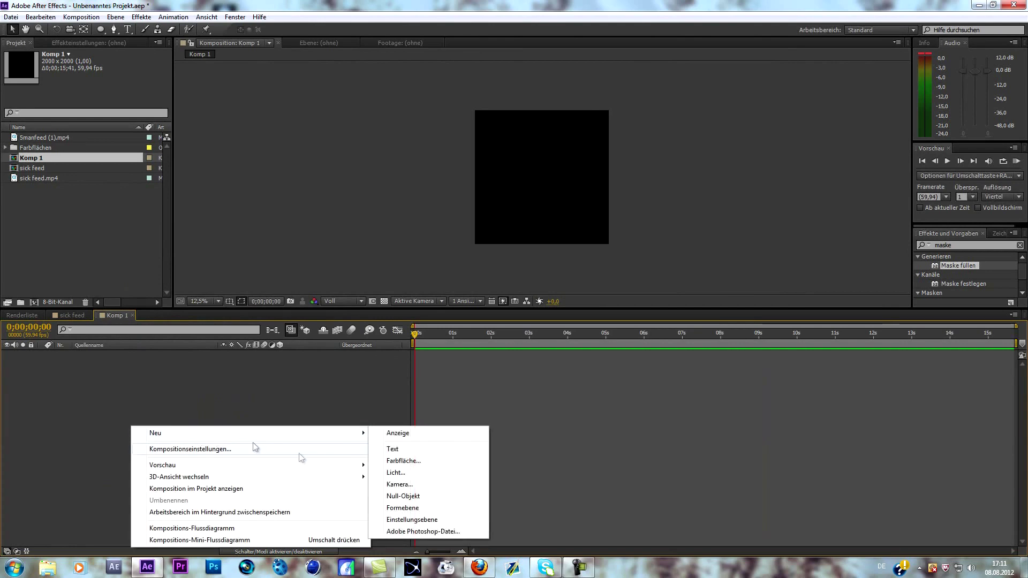
click(409, 464)
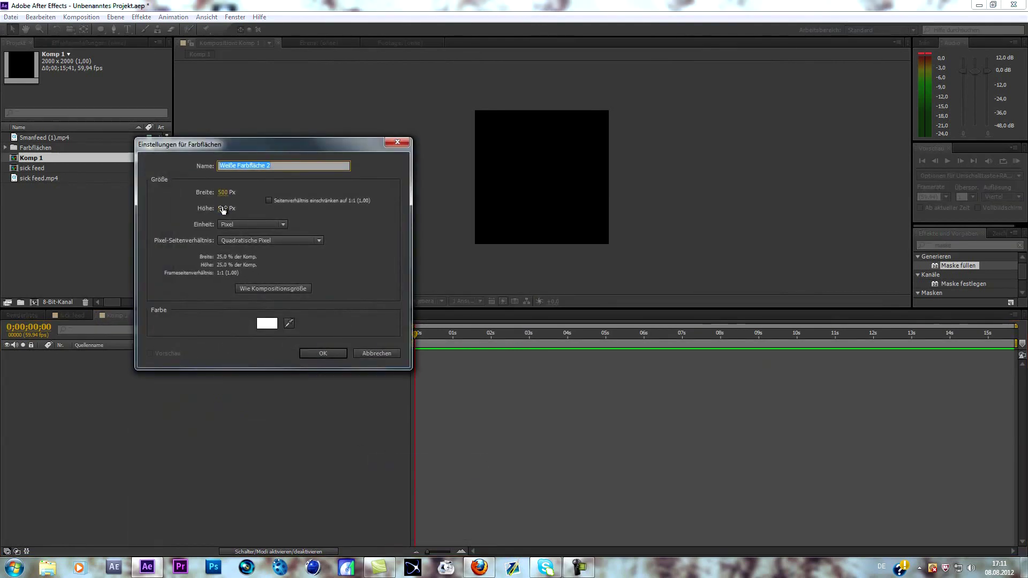
click(321, 353)
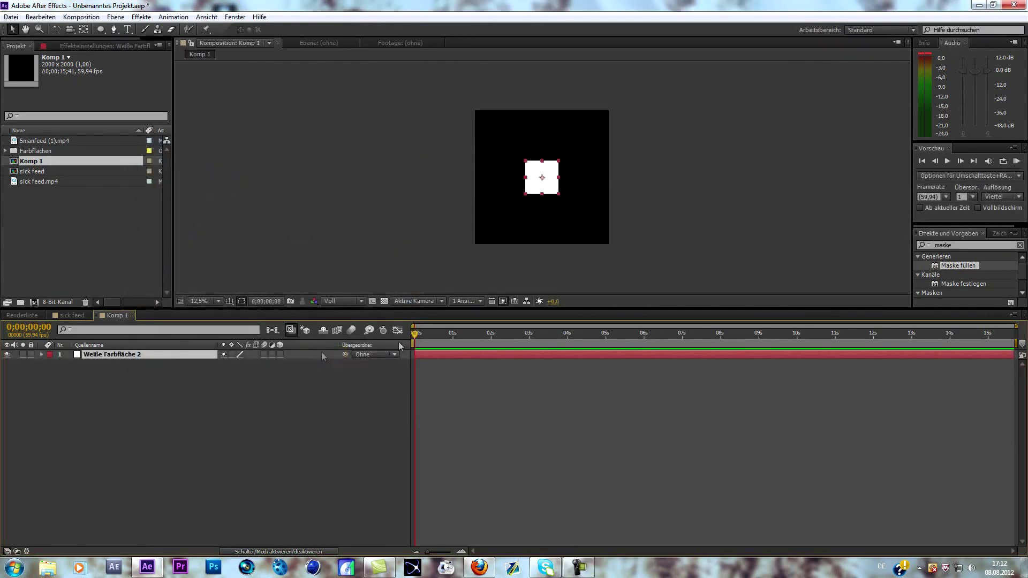
- Fit an ellipse mask to the white solid to make a circle
scroll(542, 175, up, 1)
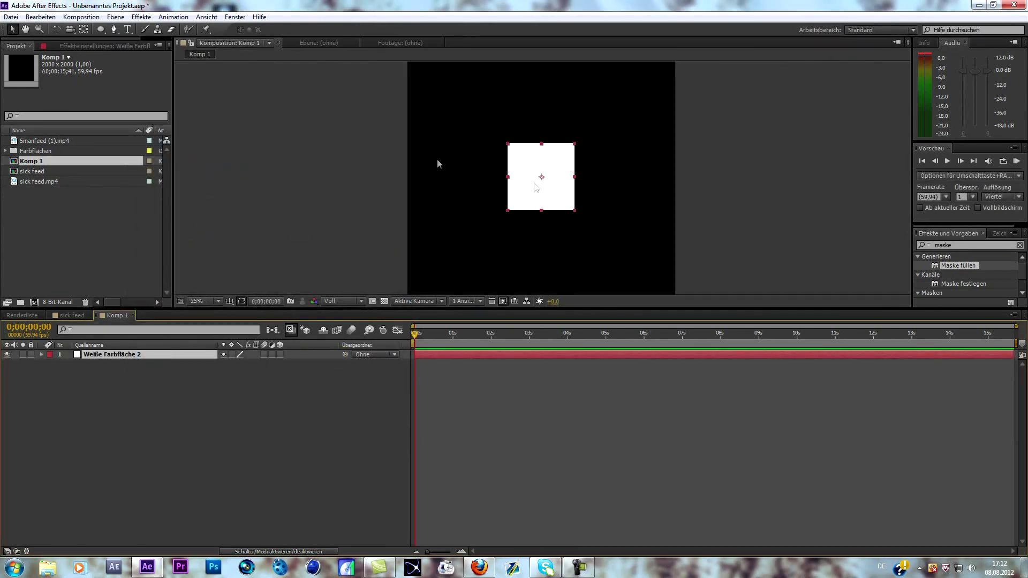
click(100, 29)
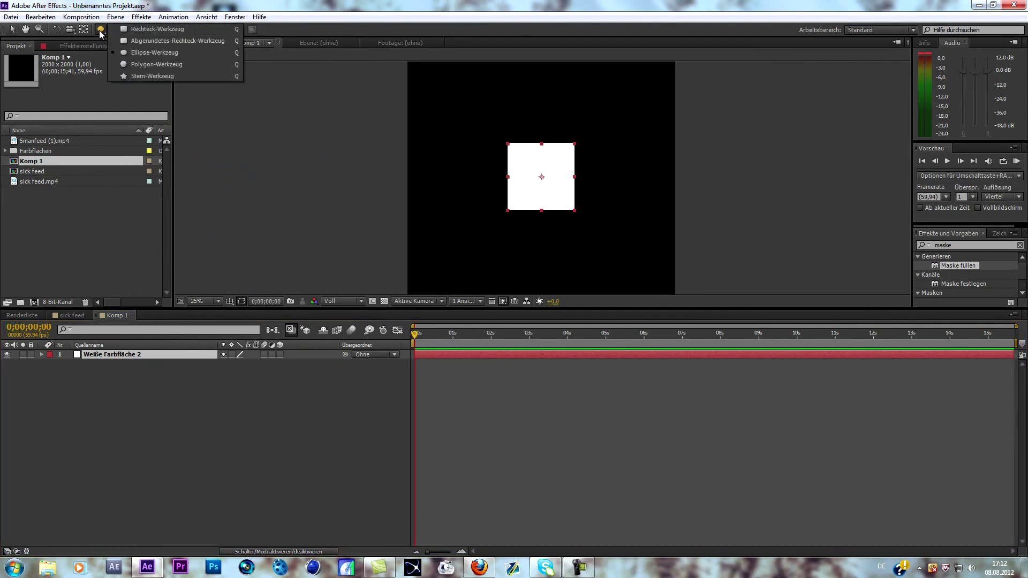
click(131, 53)
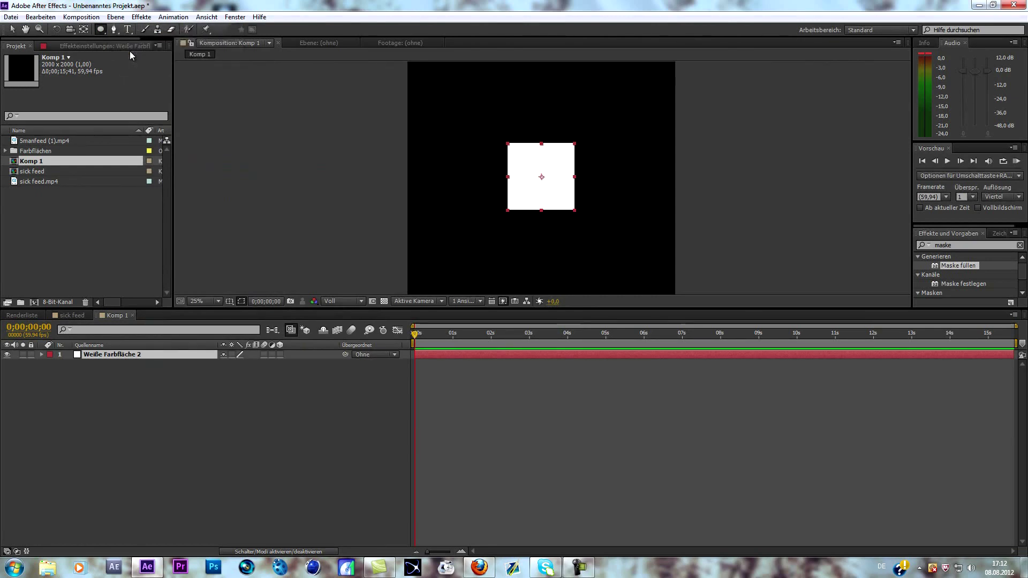
double_click(101, 28)
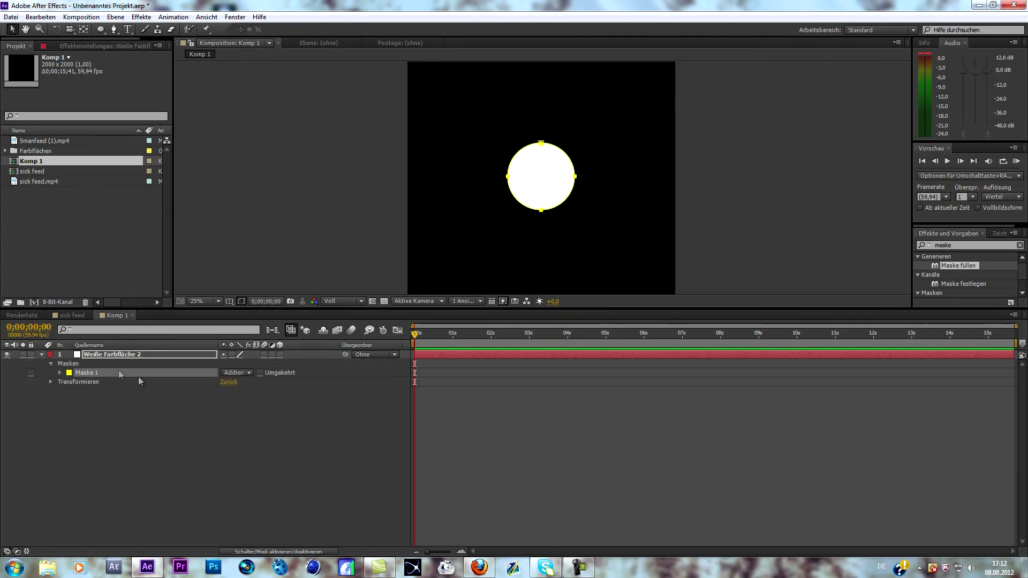
- Duplicate Maske 1 and set the copy, Maske 2, to Subtract
click(80, 375)
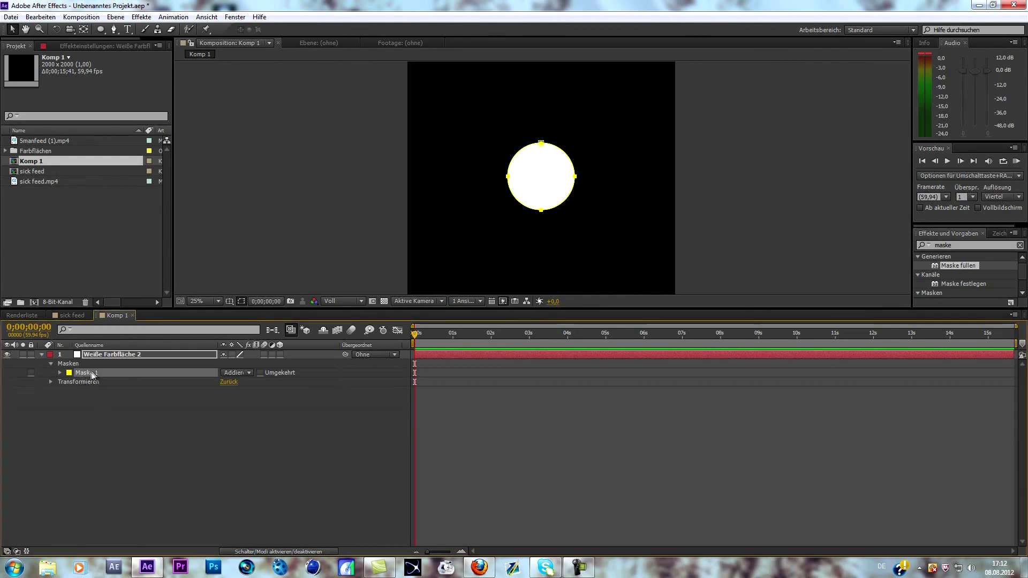
key(ctrl+d)
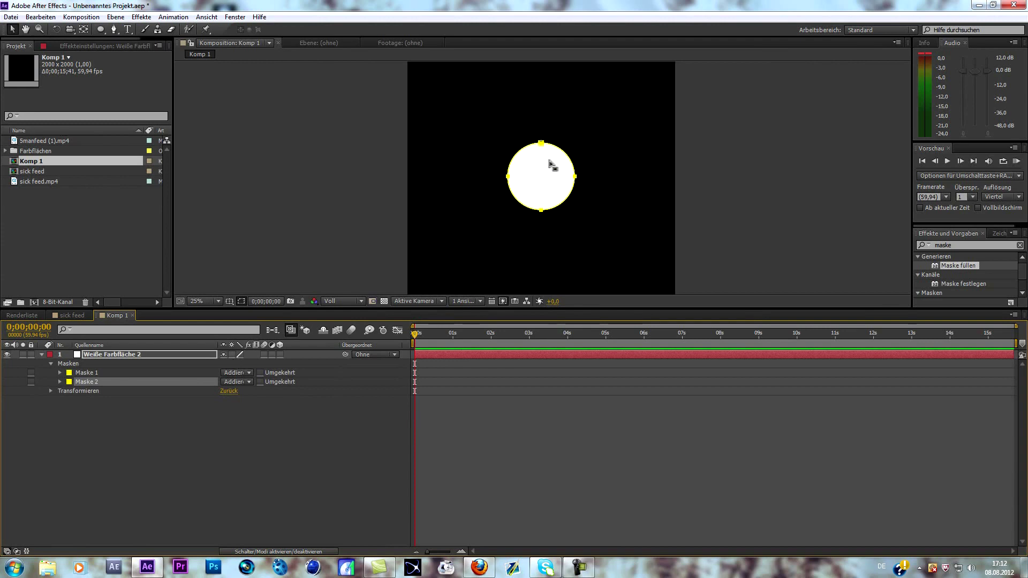
click(169, 419)
click(120, 381)
click(246, 381)
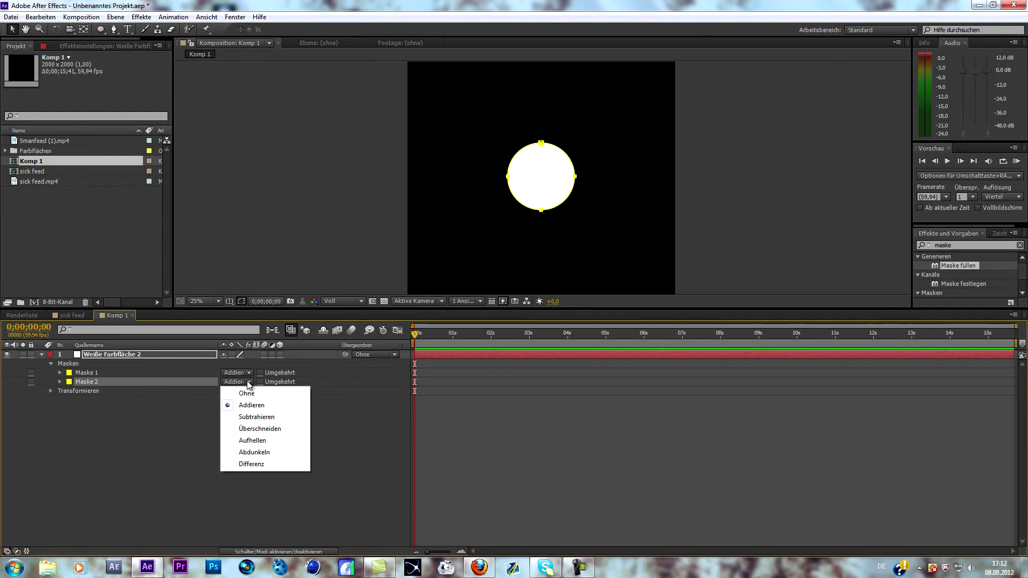
click(256, 417)
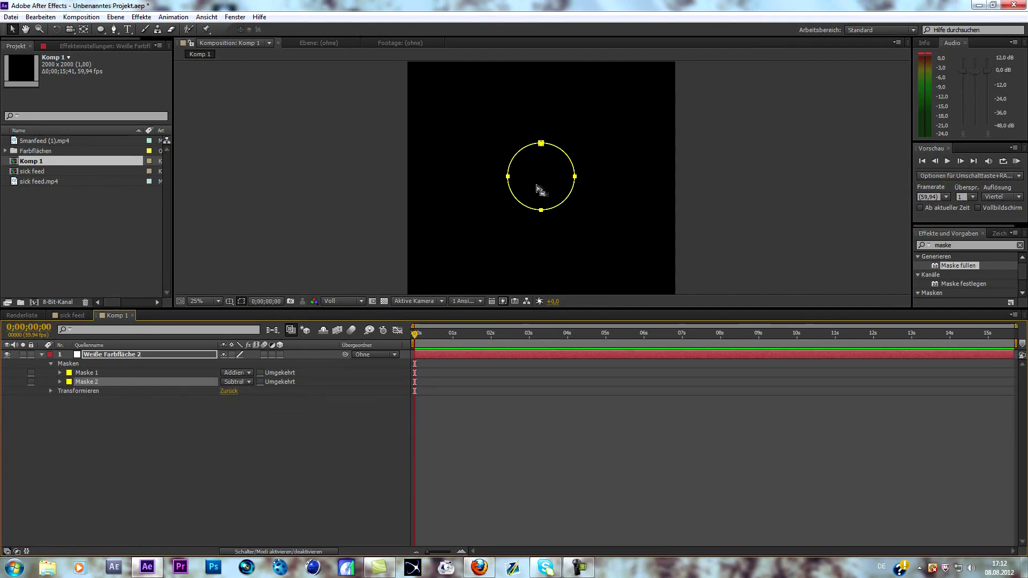
- Contract Maske 2 by -40 pixels to hollow the circle into a ring
click(60, 382)
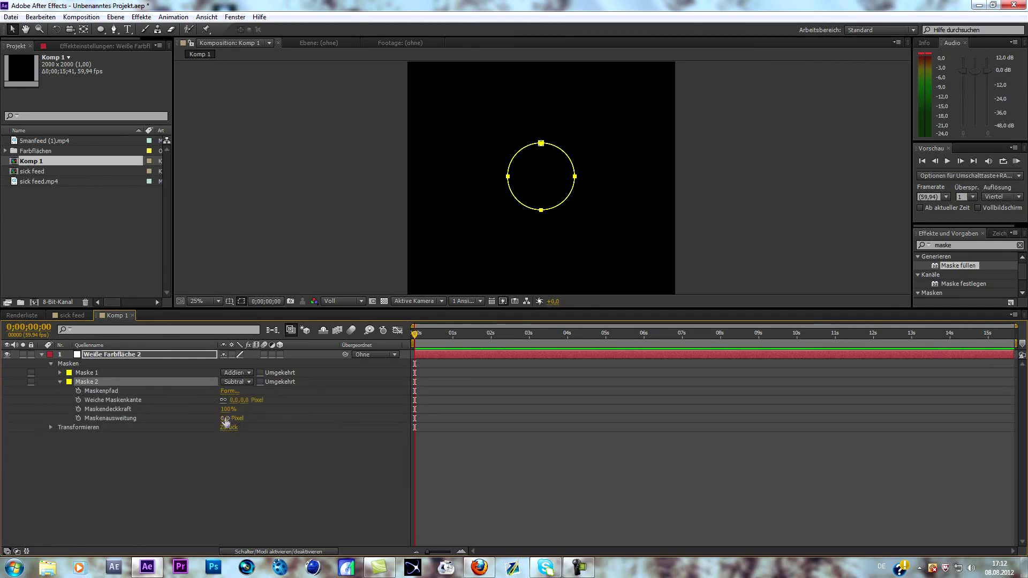
mouse_move(225, 422)
mouse_down()
mouse_move(196, 422)
mouse_move(206, 420)
mouse_up()
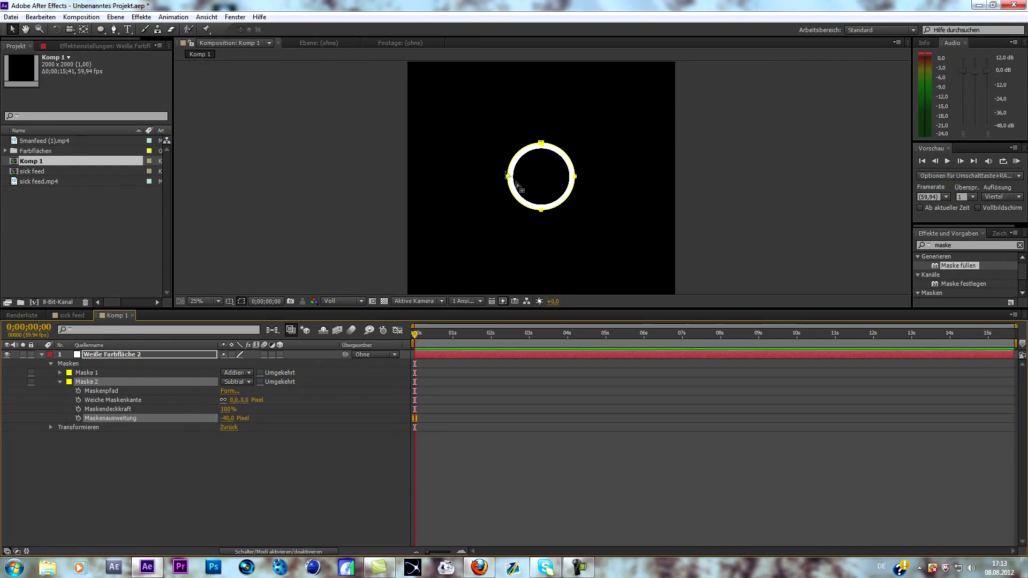
scroll(550, 177, up, 2)
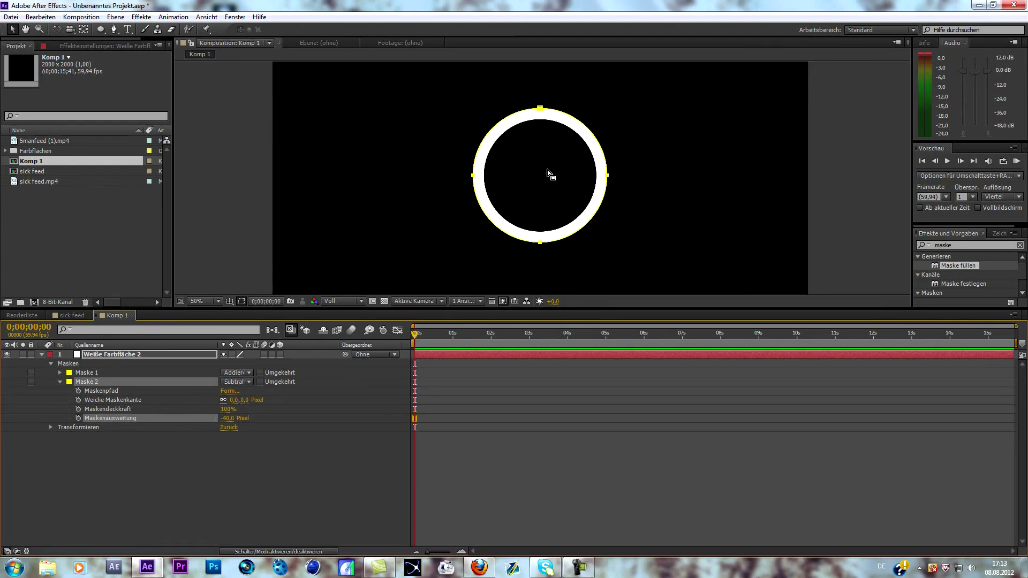
scroll(550, 175, down, 2)
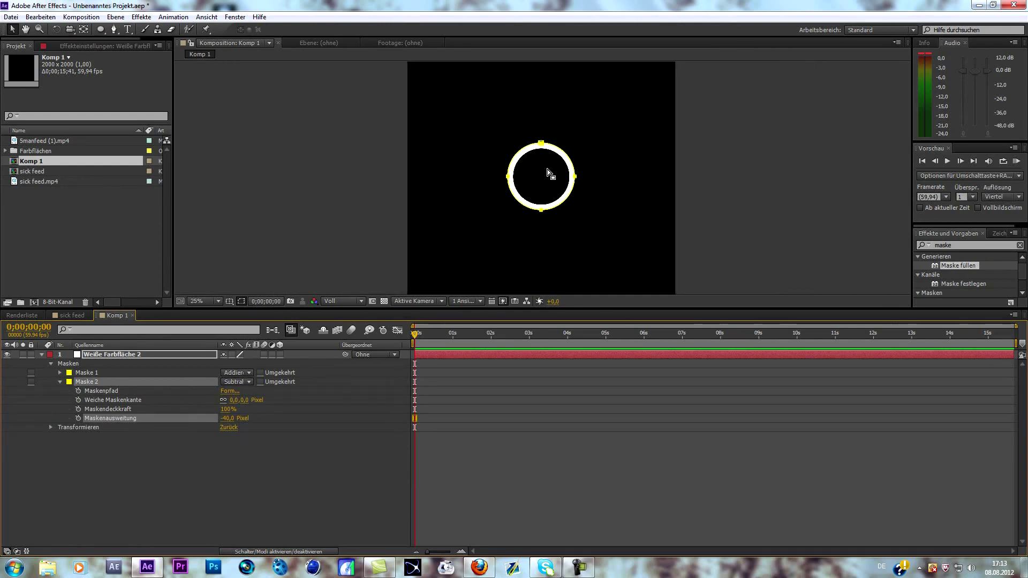
click(97, 464)
click(43, 355)
- Place Komp 1 above sick feed.mp4 in the sick feed comp as a 3D layer
click(70, 316)
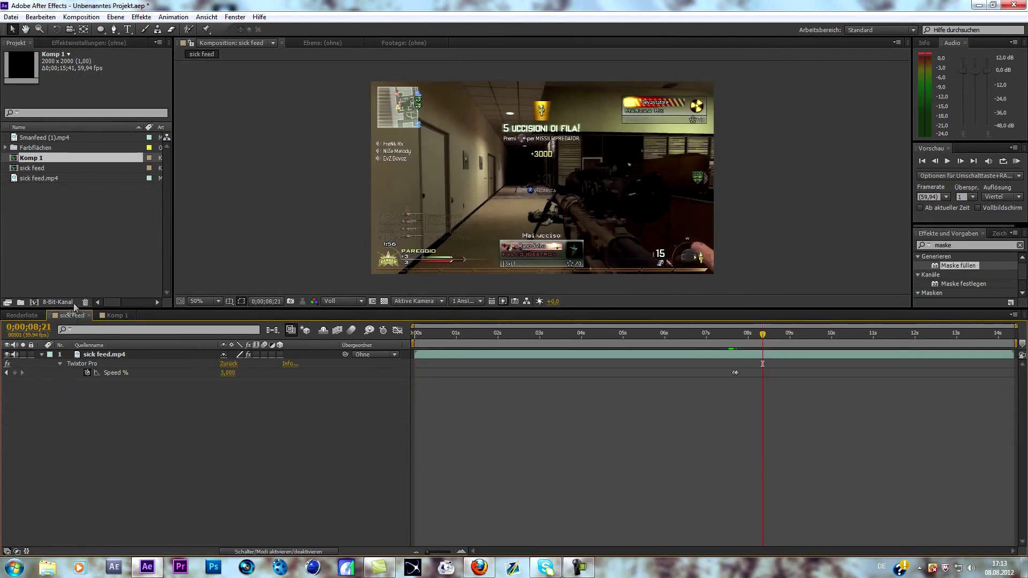
drag(36, 158, 146, 352)
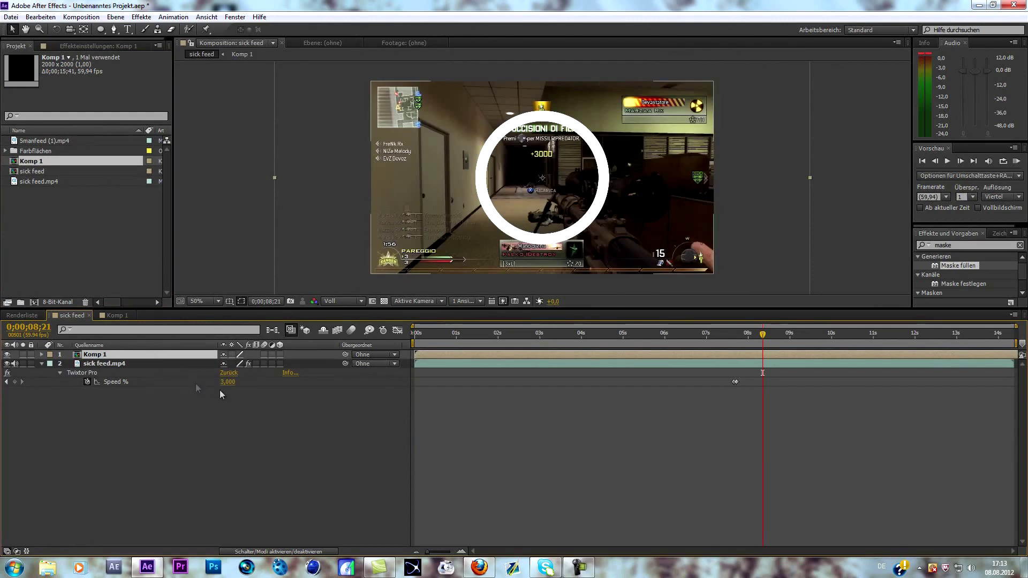
click(279, 354)
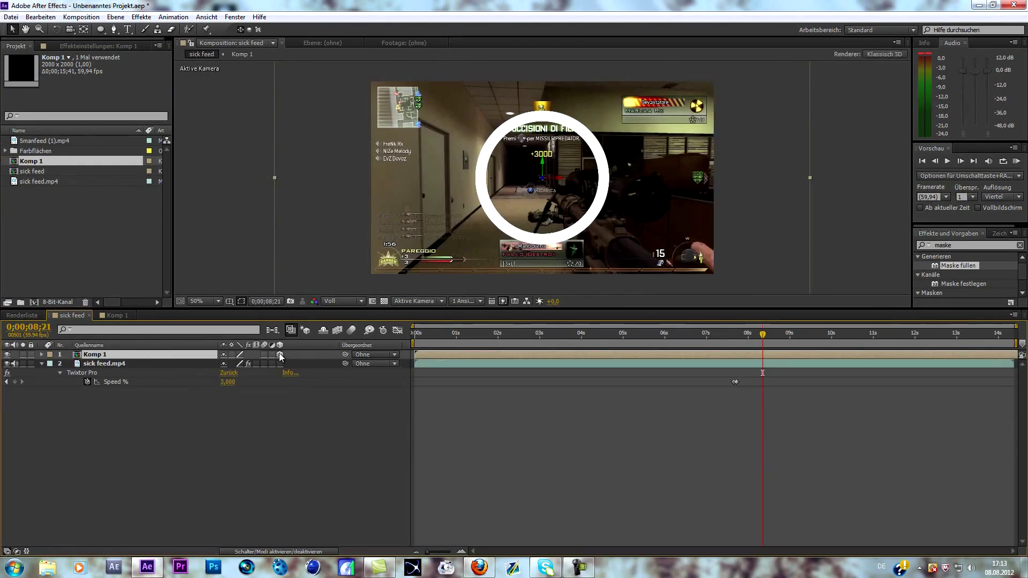
drag(572, 178, 664, 191)
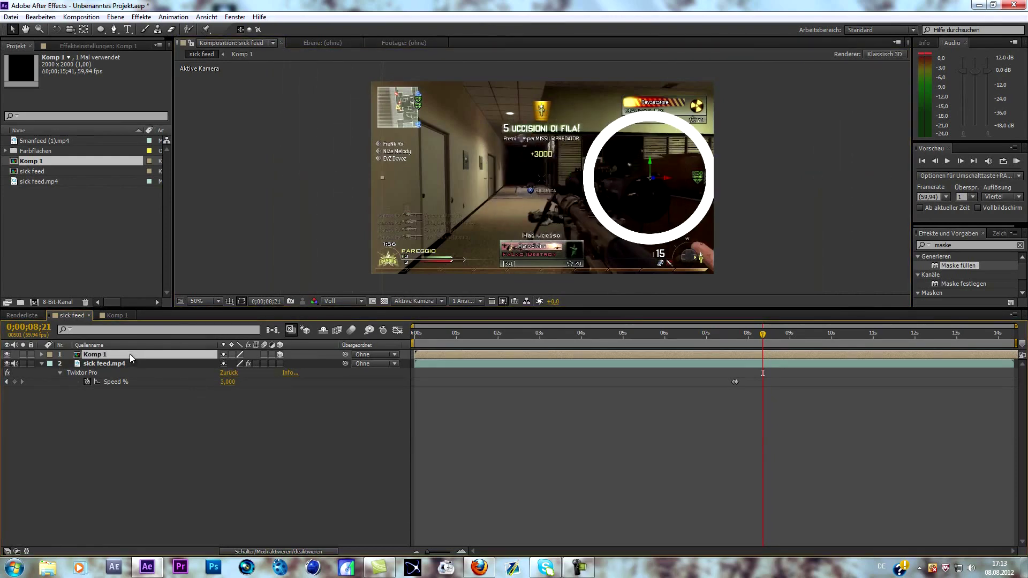
- Scale the Komp 1 ring to 23%, then scrub it up to about 36%
key(s)
click(235, 364)
text(23)
key(Return)
drag(236, 364, 242, 364)
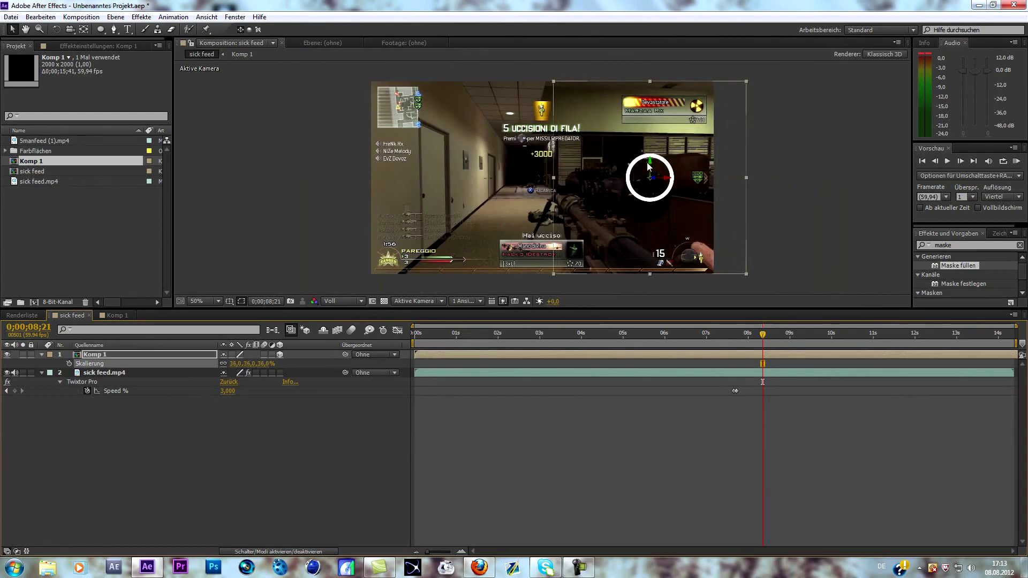
- Move the ring onto the enemy and rotate it about -11° around Y
drag(648, 162, 666, 201)
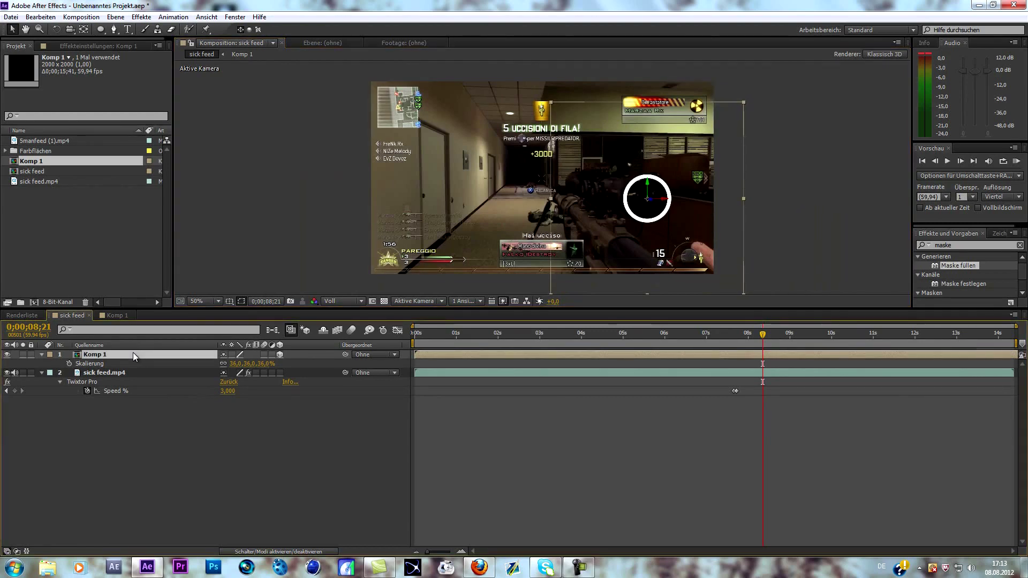
key(r)
drag(234, 382, 231, 380)
drag(664, 203, 662, 203)
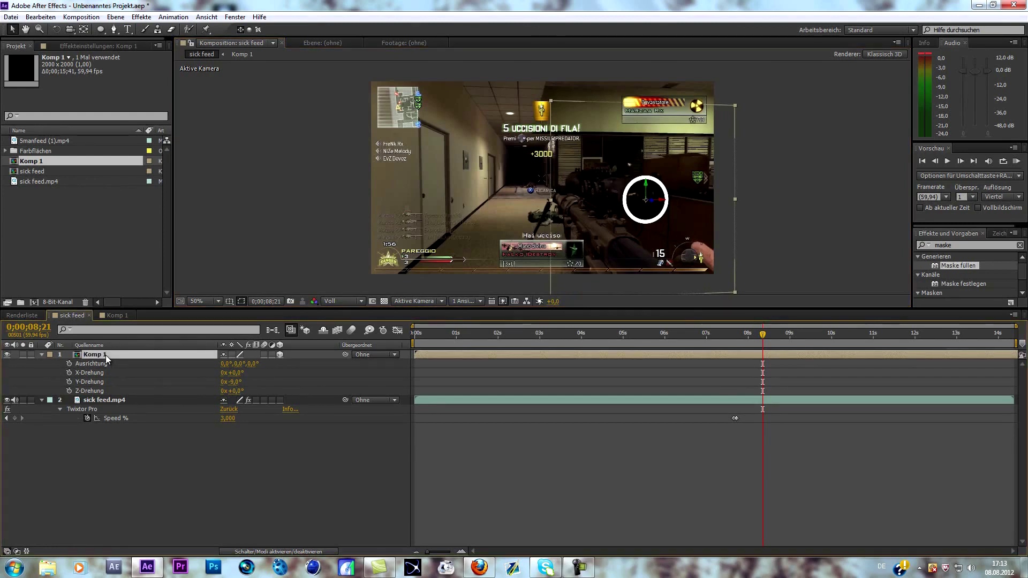
- Rescale the ring to about 35%, return to 0;00;07;44 and show Komp 1's Position
key(s)
drag(271, 364, 271, 364)
click(268, 460)
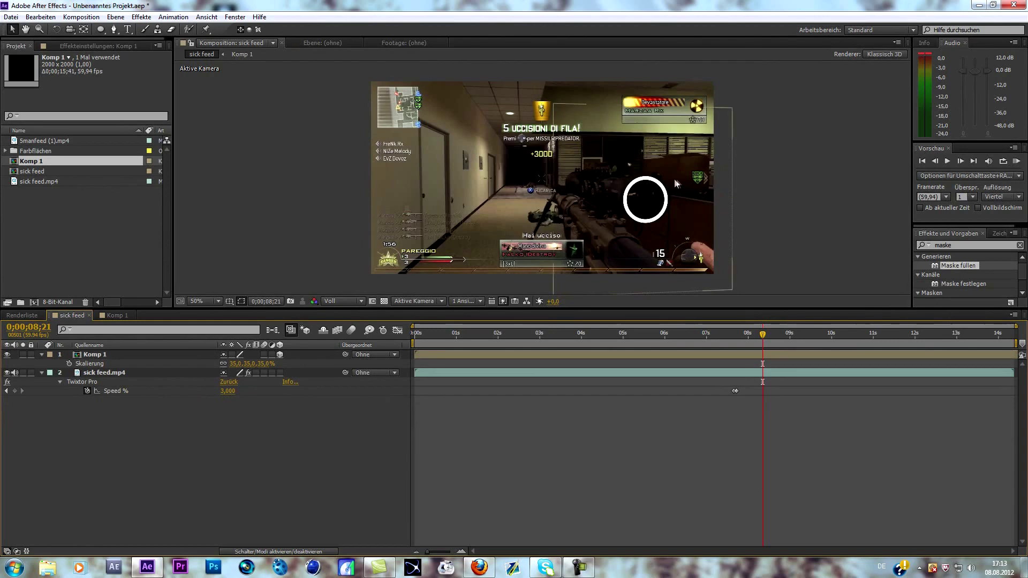
drag(763, 335, 737, 341)
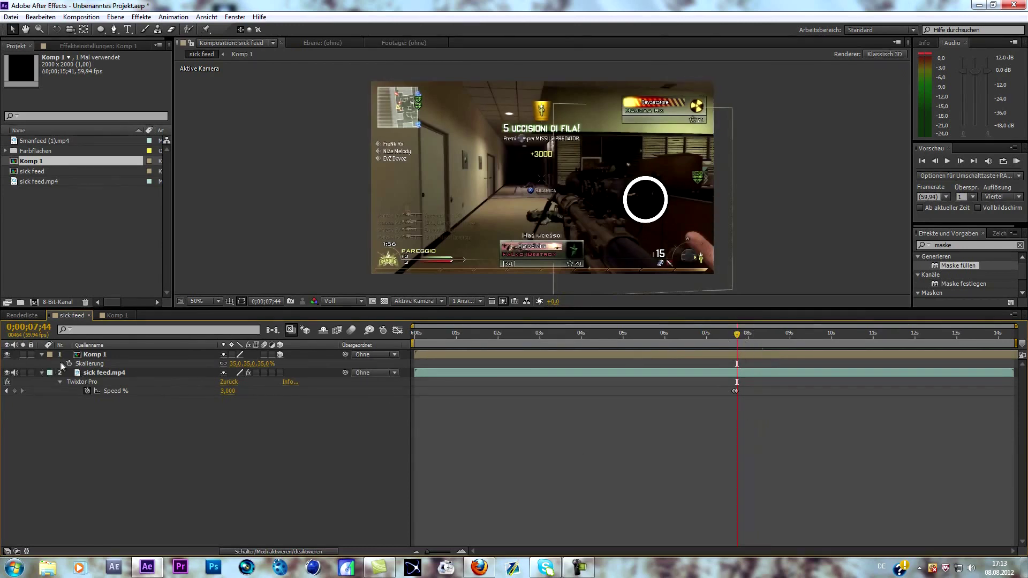
click(91, 355)
key(p)
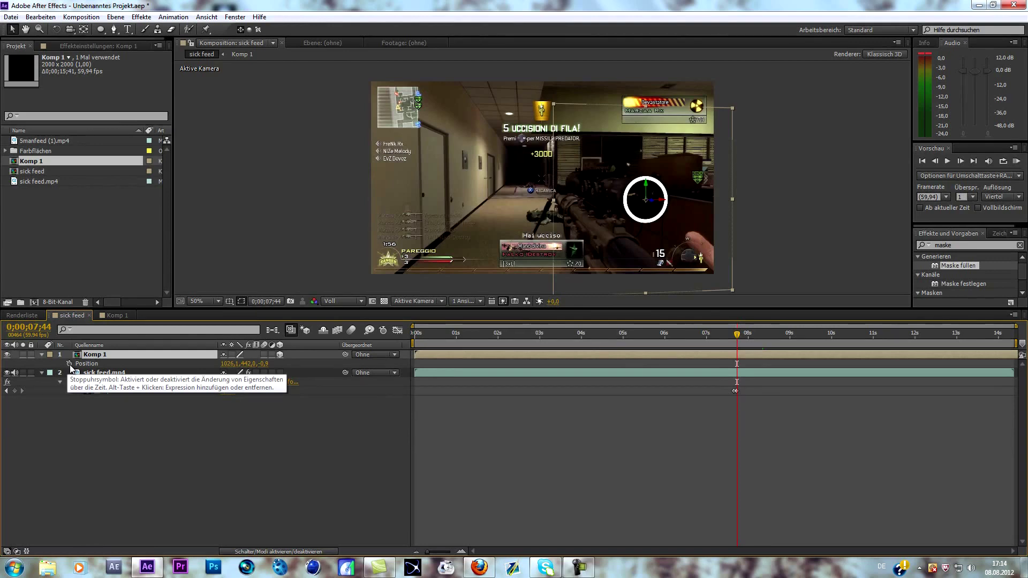
- Keyframe the ring's Position at 9;38 and 10;54 to track the enemy, then review from 8 seconds
click(69, 365)
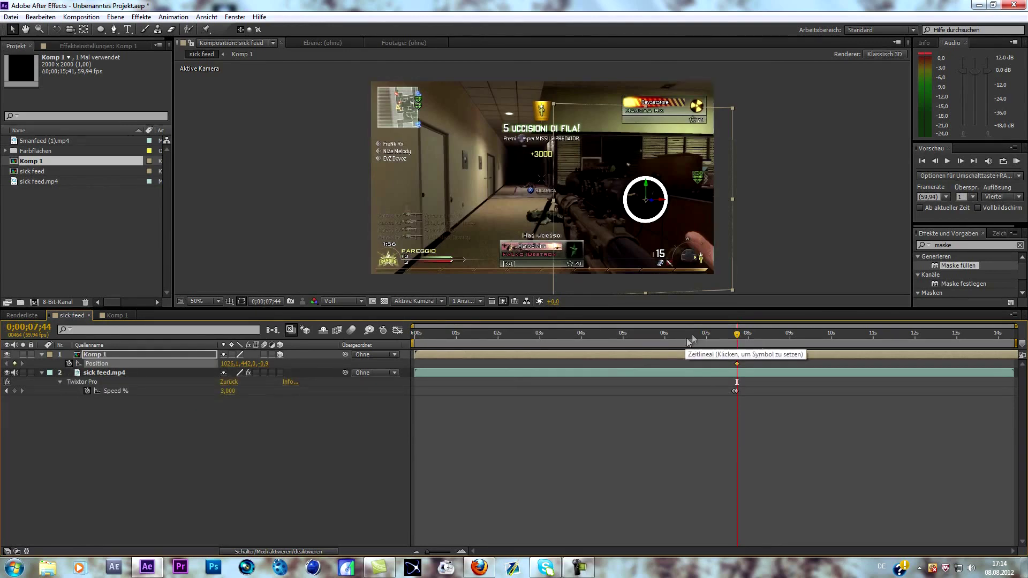
drag(737, 336, 916, 352)
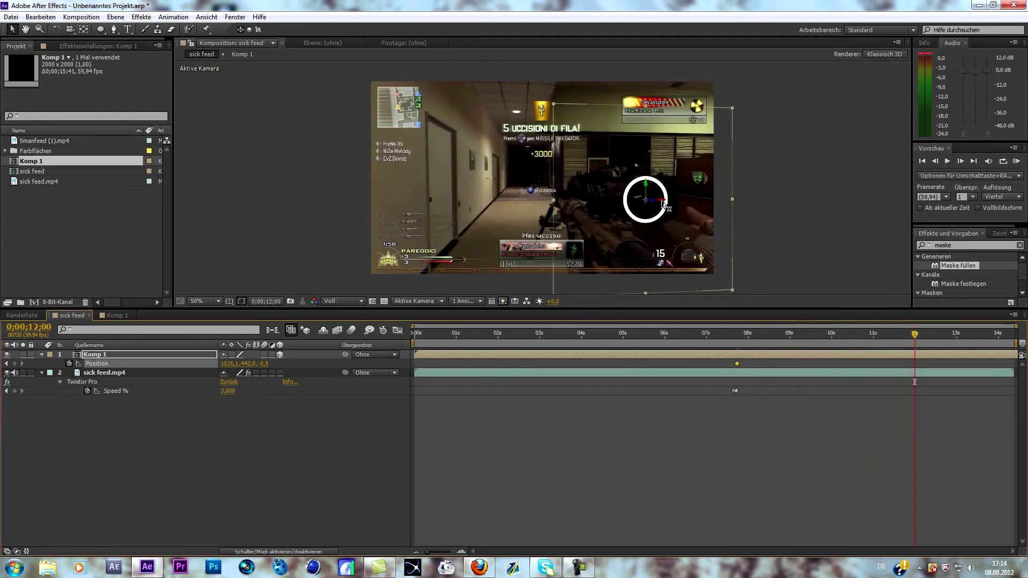
mouse_move(664, 202)
mouse_down()
mouse_move(674, 204)
mouse_move(659, 189)
mouse_up()
drag(915, 335, 842, 336)
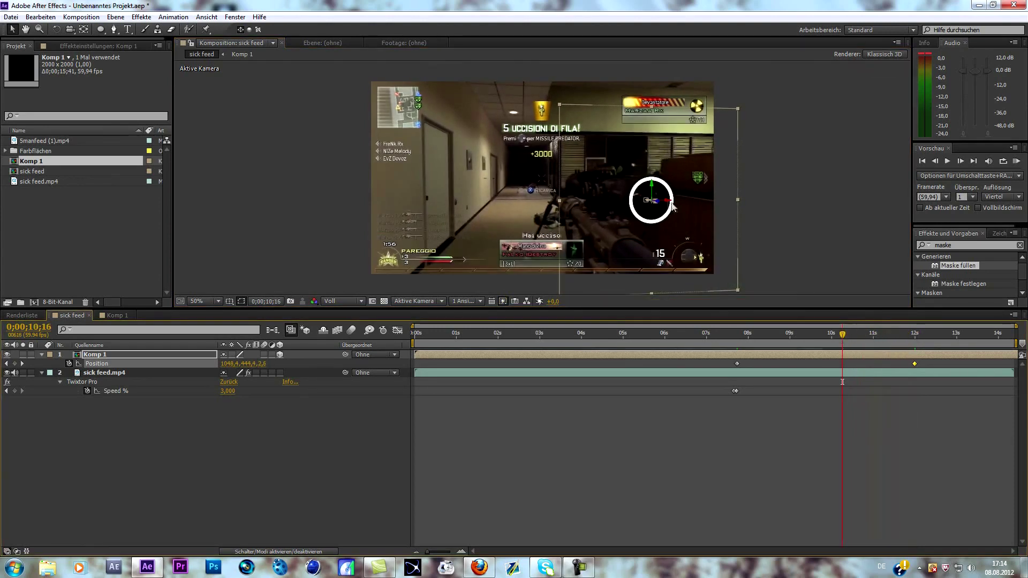
drag(668, 203, 672, 205)
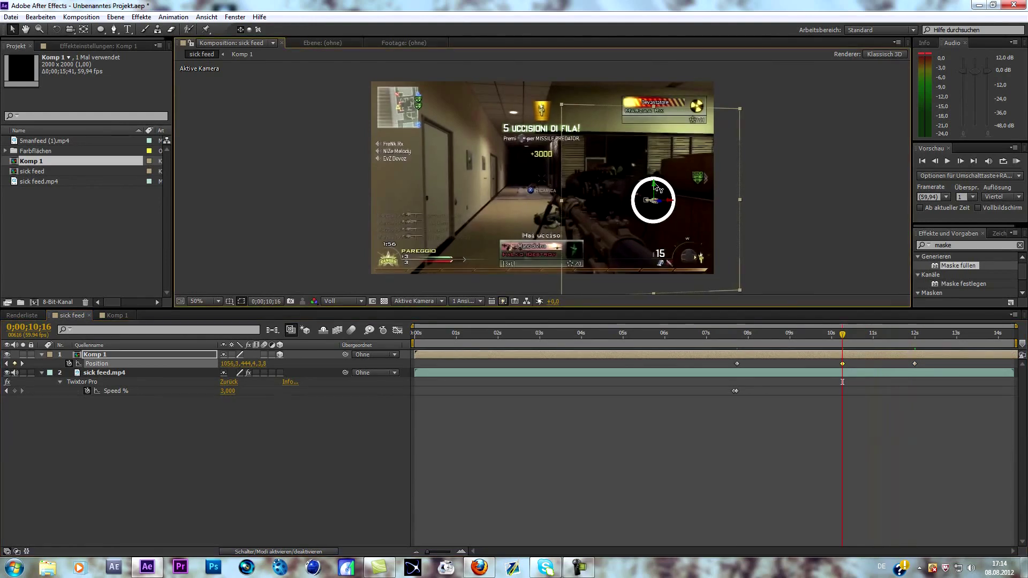
drag(654, 188, 654, 186)
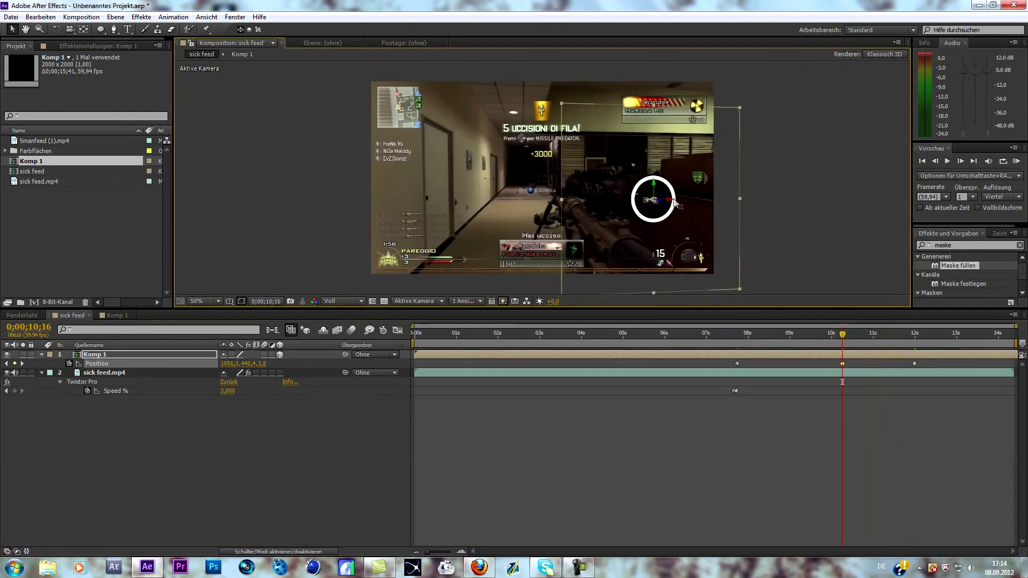
drag(673, 202, 669, 202)
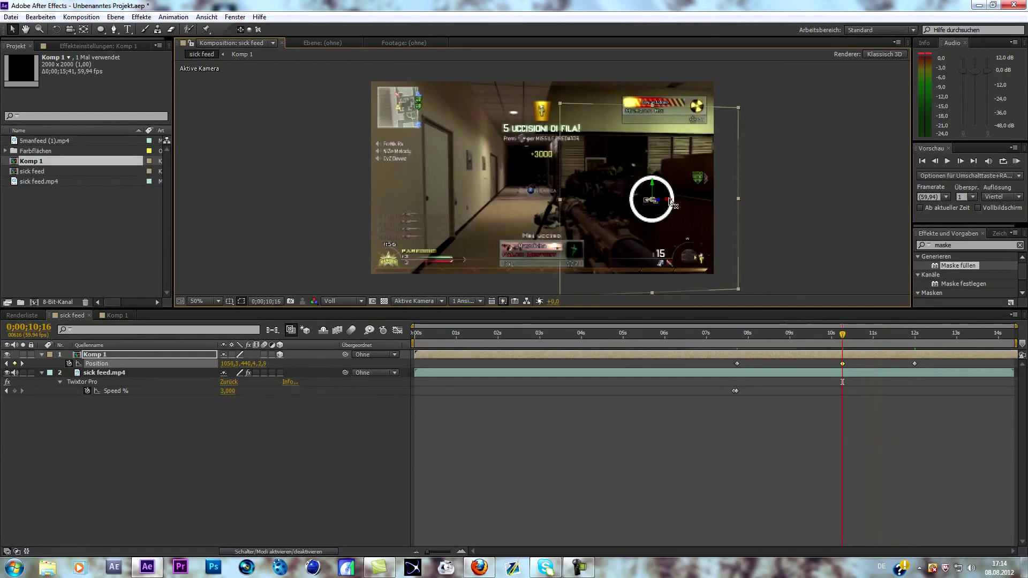
drag(845, 336, 843, 373)
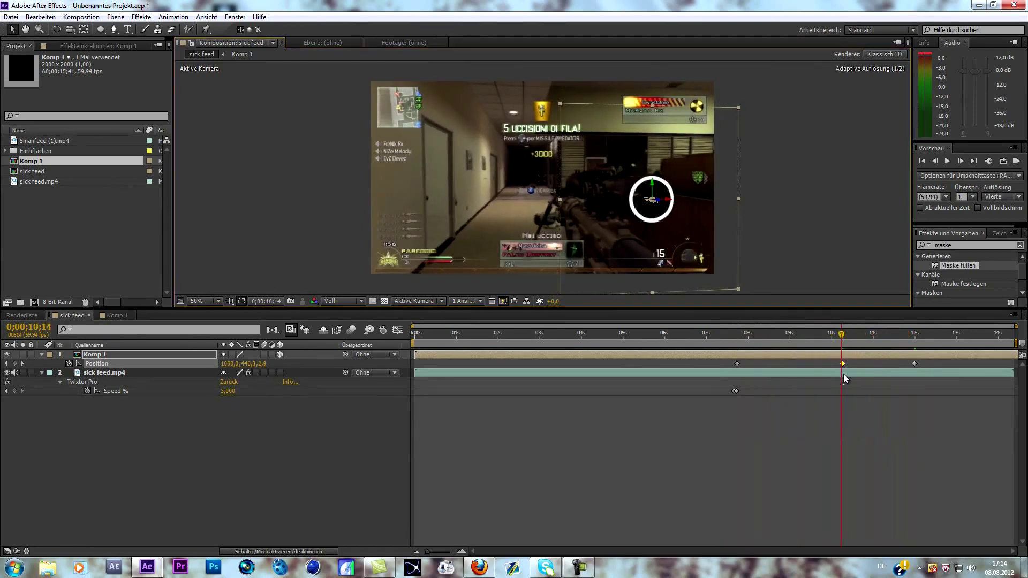
- At frame 0;00;10;14, apply Trapcode Shine to the Komp 1 ring layer
click(201, 474)
right_click(97, 354)
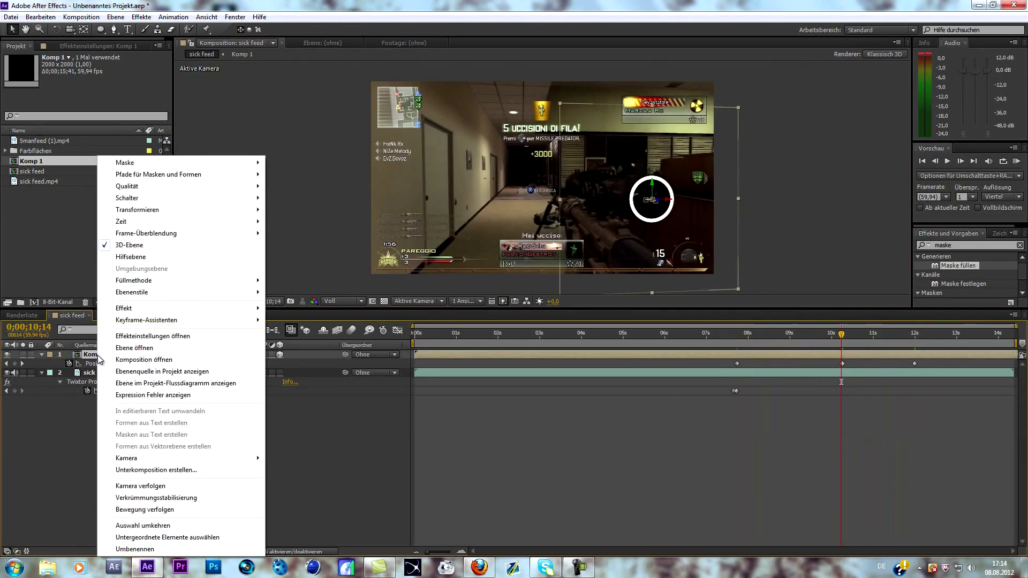
mouse_move(135, 310)
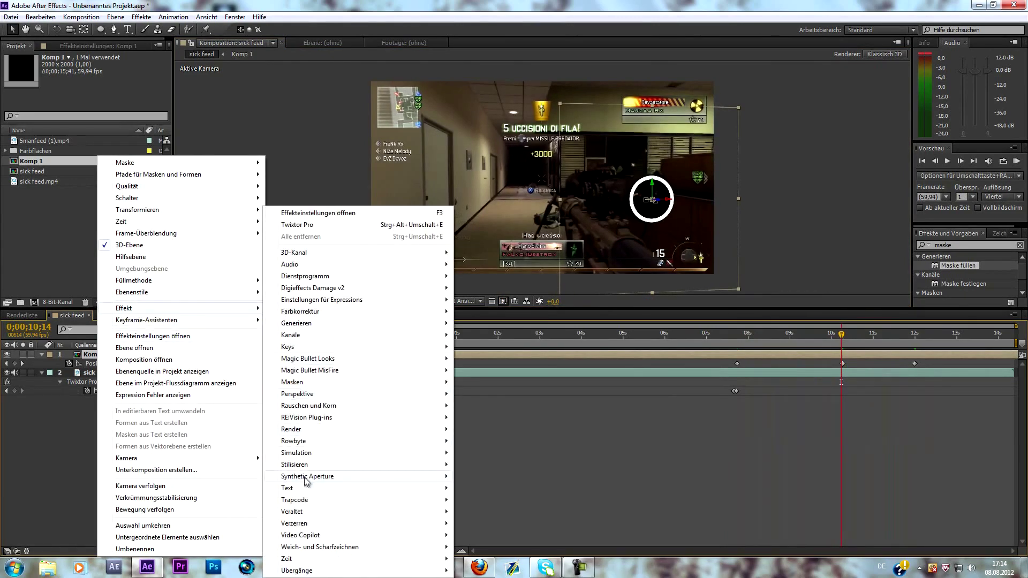
mouse_move(307, 501)
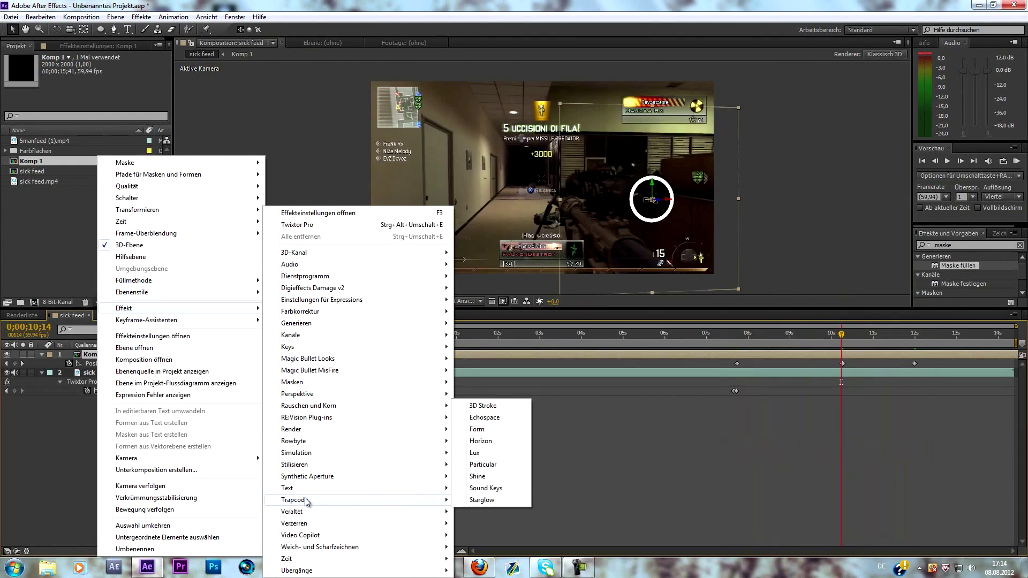
click(498, 476)
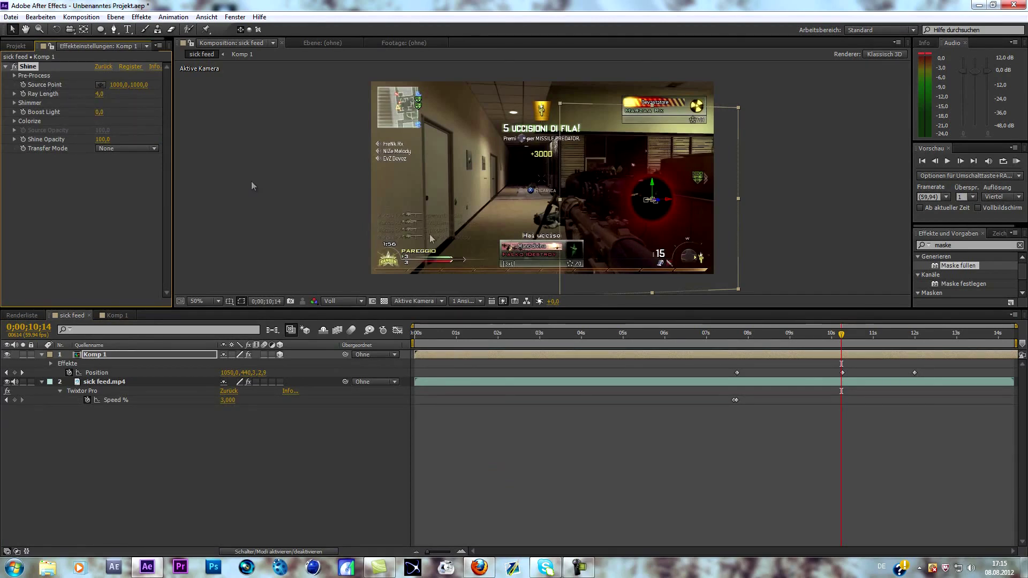
- Place the Shine source point onto the ring in the frame
click(100, 85)
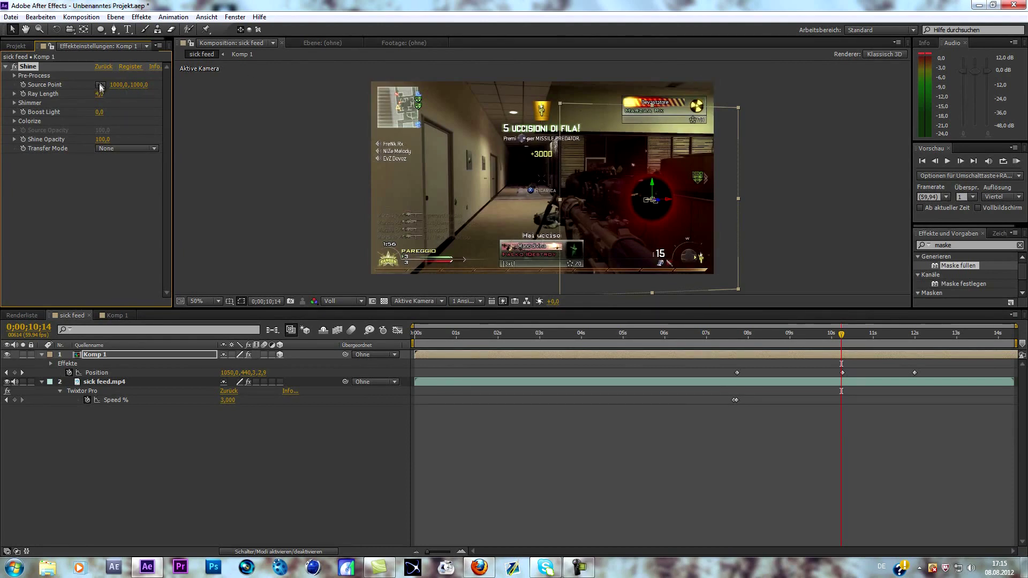
click(592, 214)
mouse_move(592, 216)
mouse_down()
mouse_move(600, 183)
mouse_move(618, 198)
mouse_up()
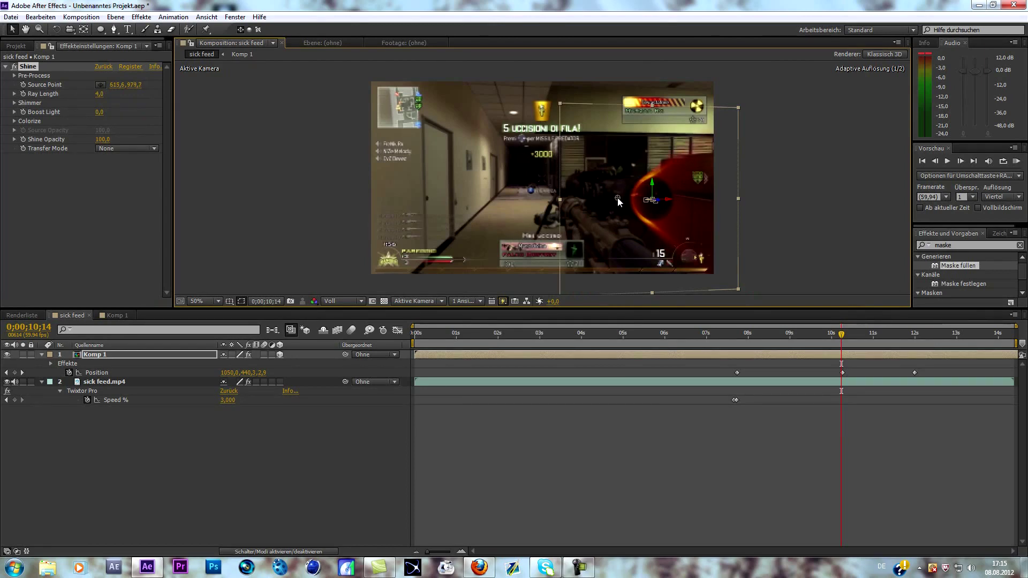
drag(621, 200, 619, 204)
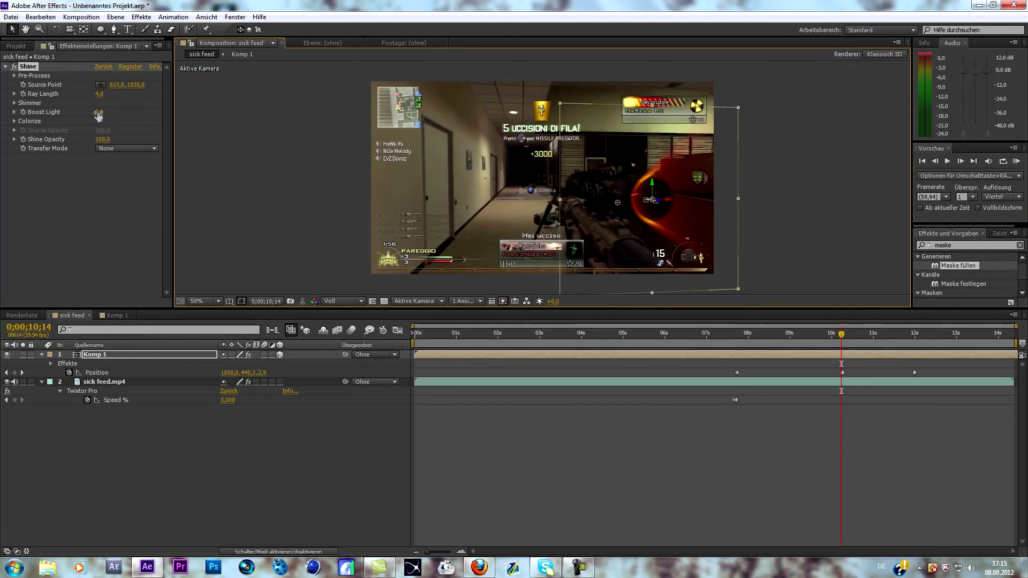
- Set Shine Boost Light to 2,0 and Ray Length to 4,0
drag(98, 114, 489, 220)
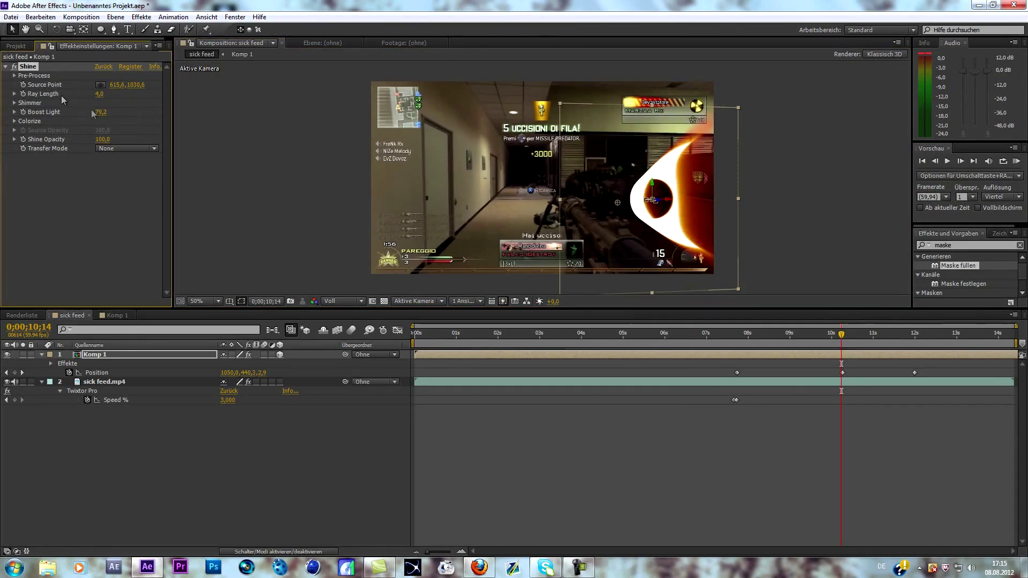
mouse_move(105, 115)
mouse_down()
mouse_move(75, 116)
mouse_move(112, 117)
mouse_up()
click(104, 112)
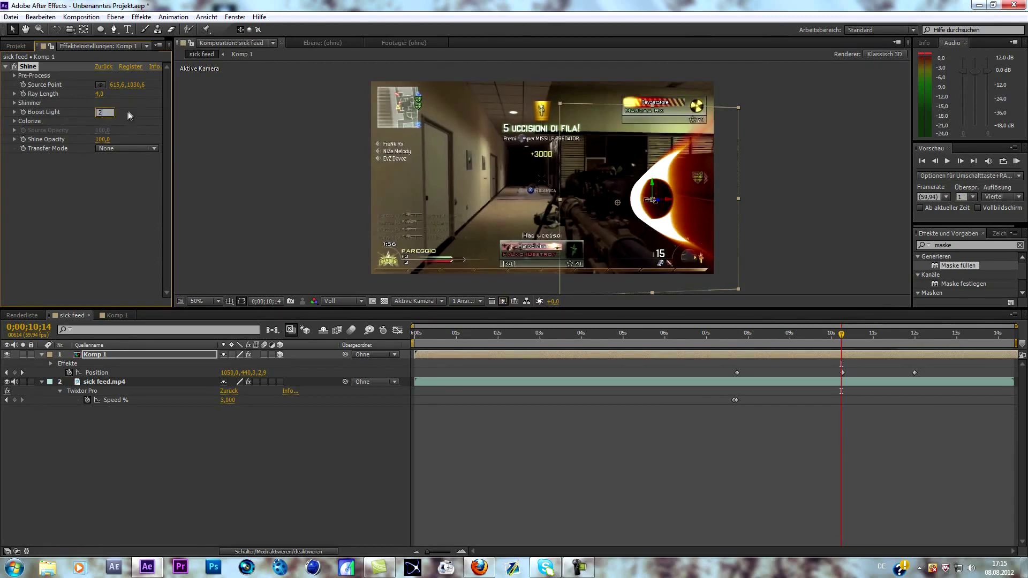
key(Return)
drag(100, 94, 24, 113)
- Set Shine Colorize to None, then open Komp 1 and select the Weiße Farbfläche 2 layer
click(14, 121)
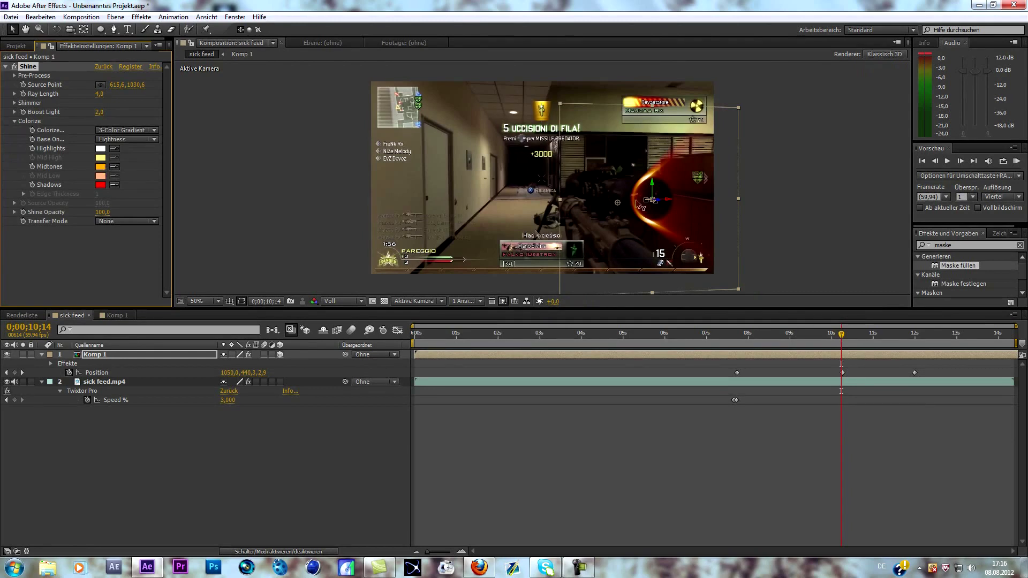
click(153, 132)
click(148, 142)
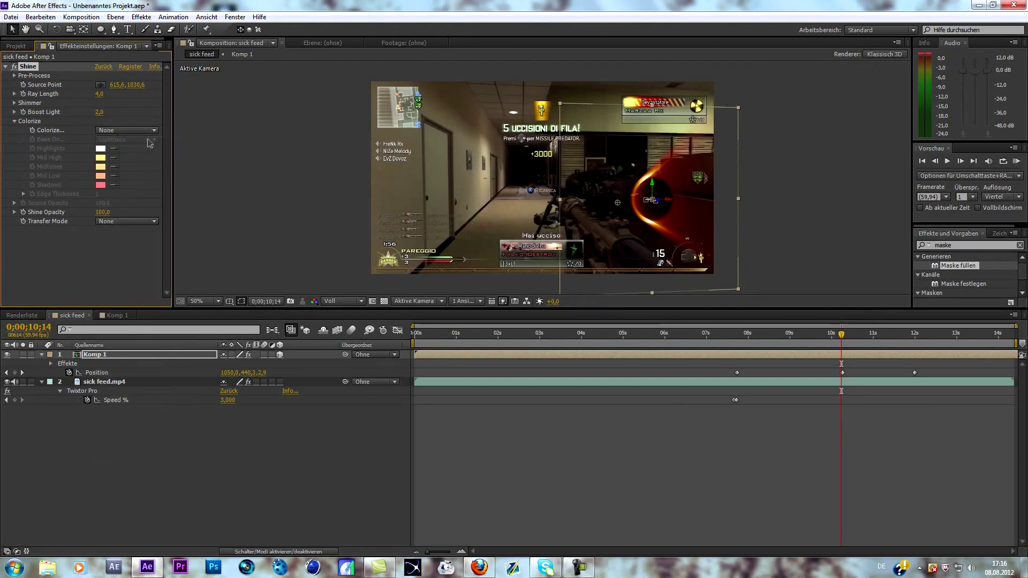
click(104, 316)
click(101, 353)
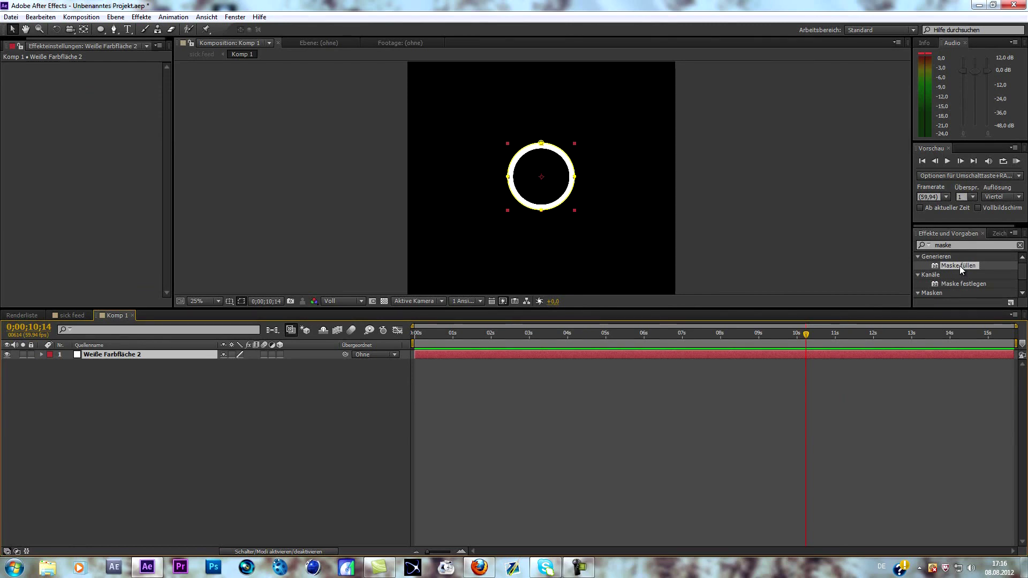
- Fill Weiße Farbfläche 2 blue with Maske füllen, then return to sick feed
drag(959, 265, 134, 355)
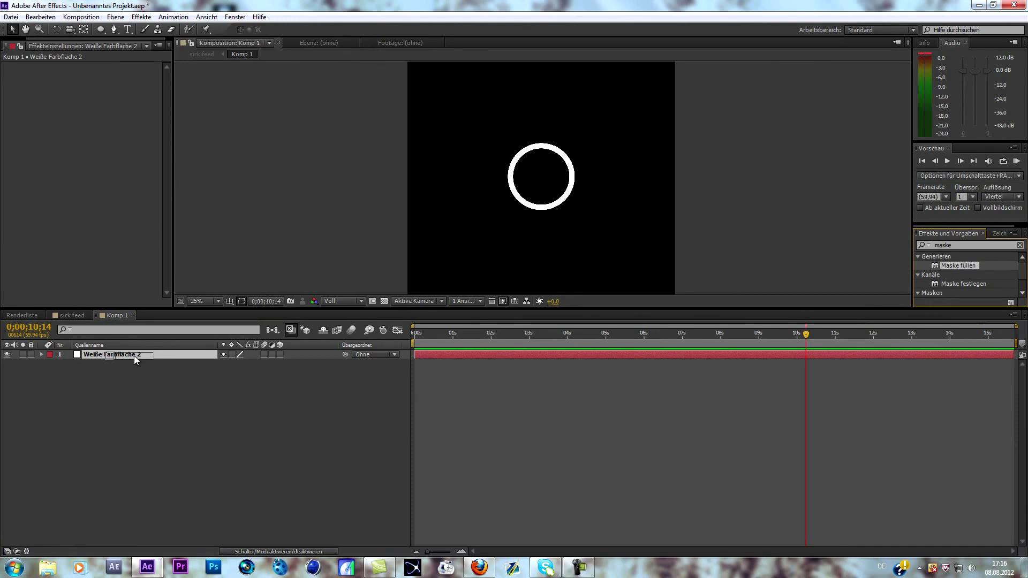
drag(134, 356, 134, 356)
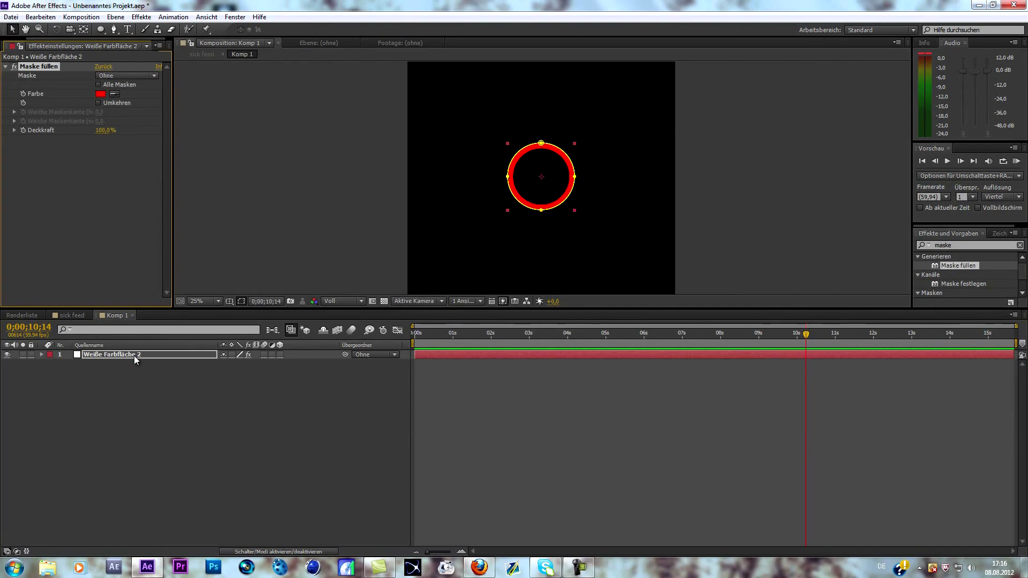
click(101, 95)
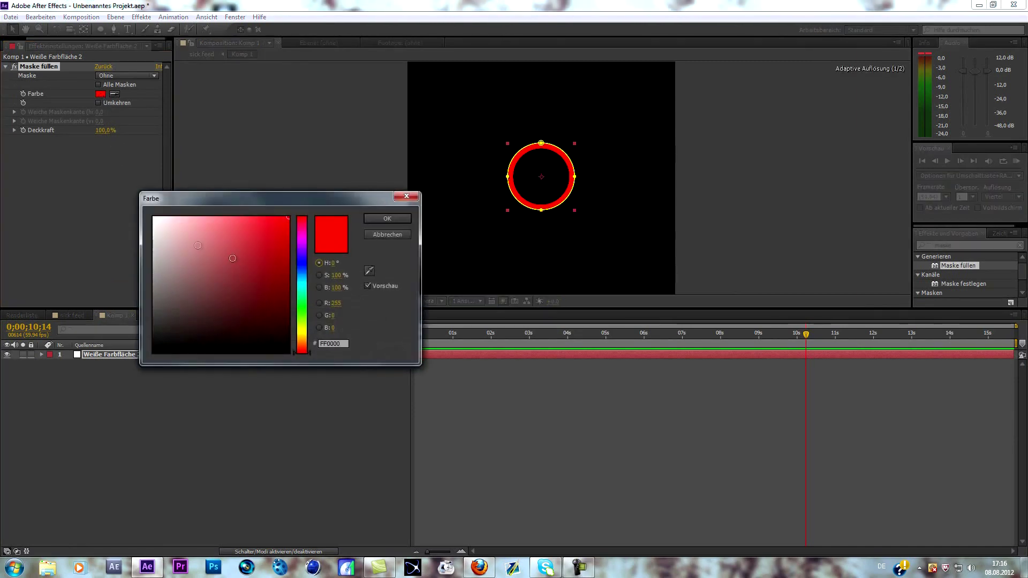
mouse_move(301, 253)
mouse_down()
mouse_move(301, 265)
mouse_move(259, 244)
mouse_move(240, 254)
mouse_up()
click(266, 239)
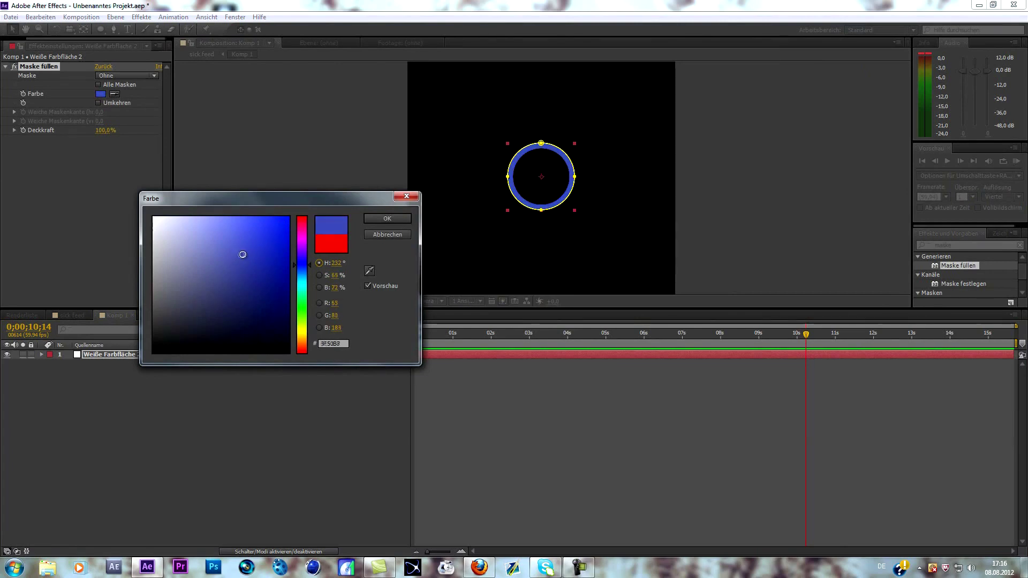
click(376, 218)
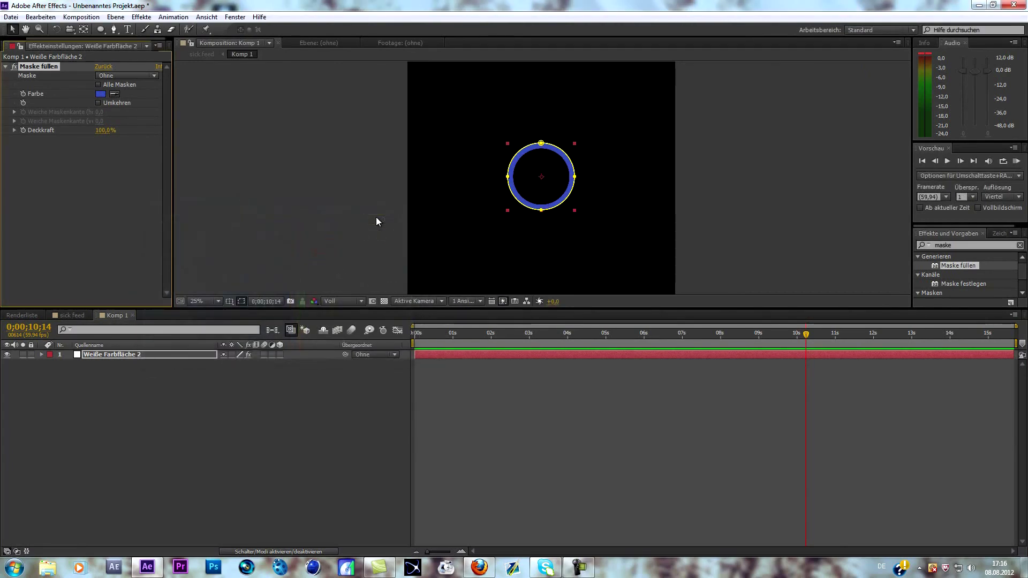
click(69, 316)
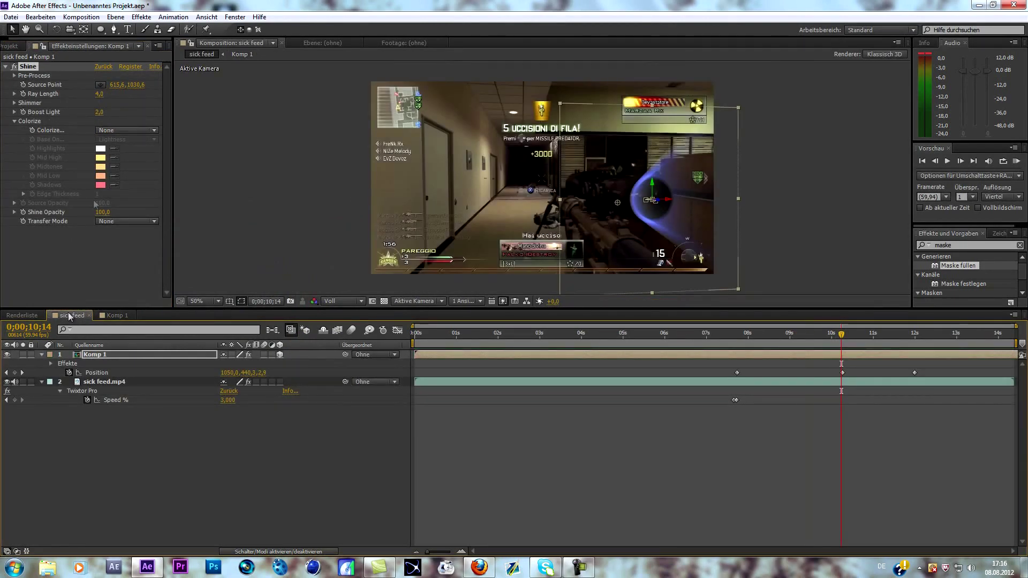
- Raise Shine's Boost Light to 5,5 and switch to Komp 1
drag(99, 113, 134, 127)
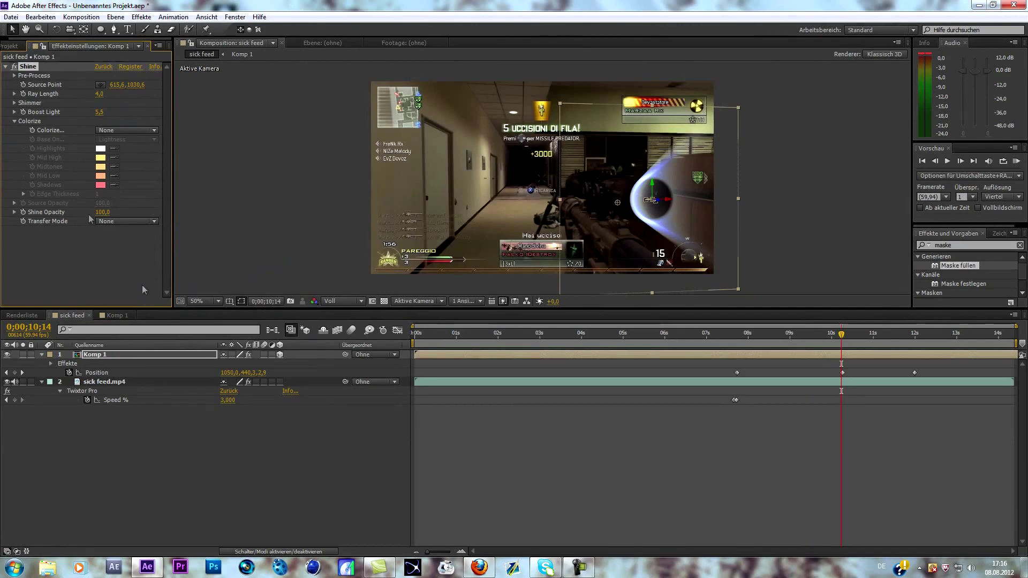
click(114, 315)
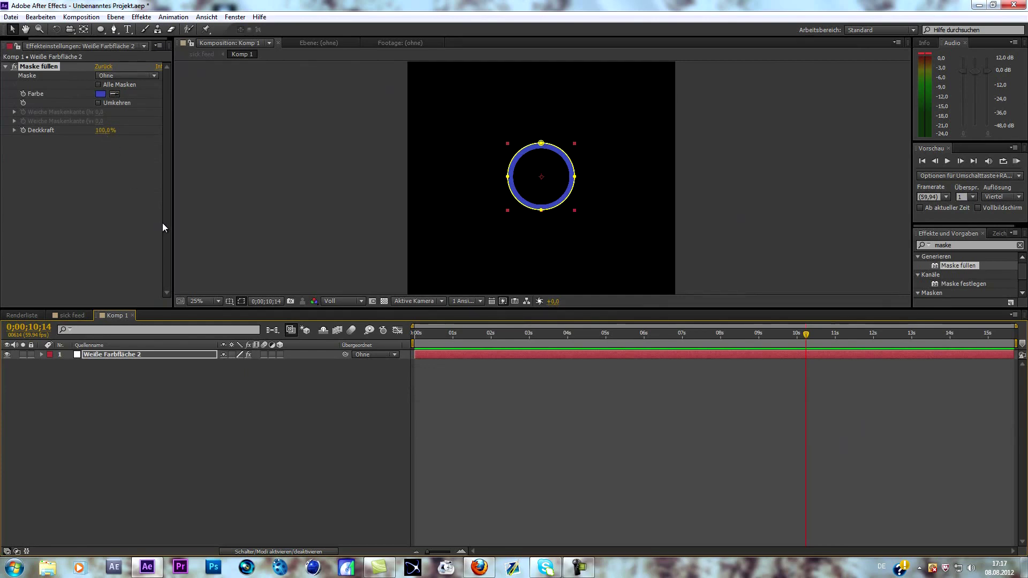
- In Komp 1, draw a triangular Pen mask at the ring's left side
click(54, 316)
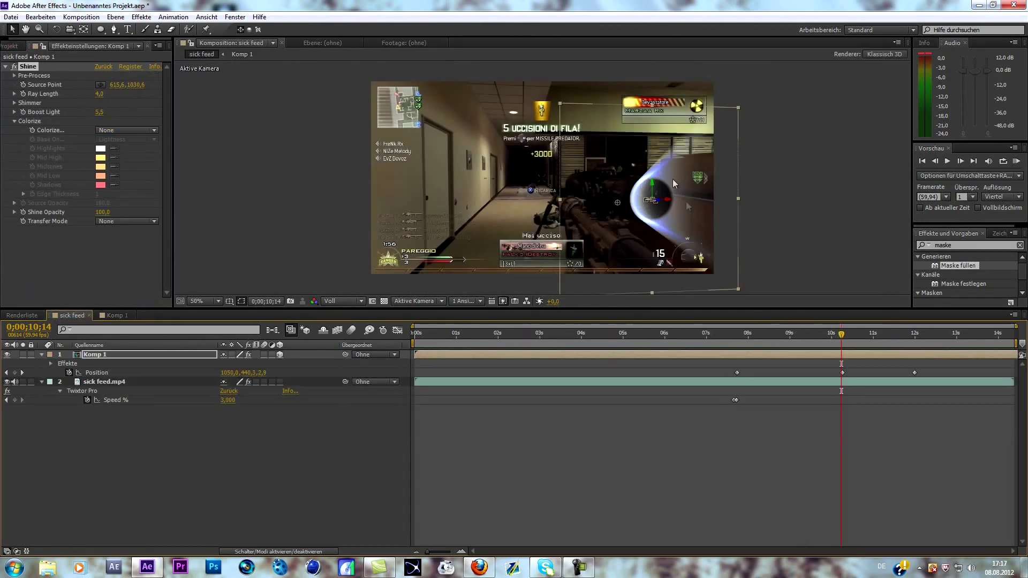
click(112, 315)
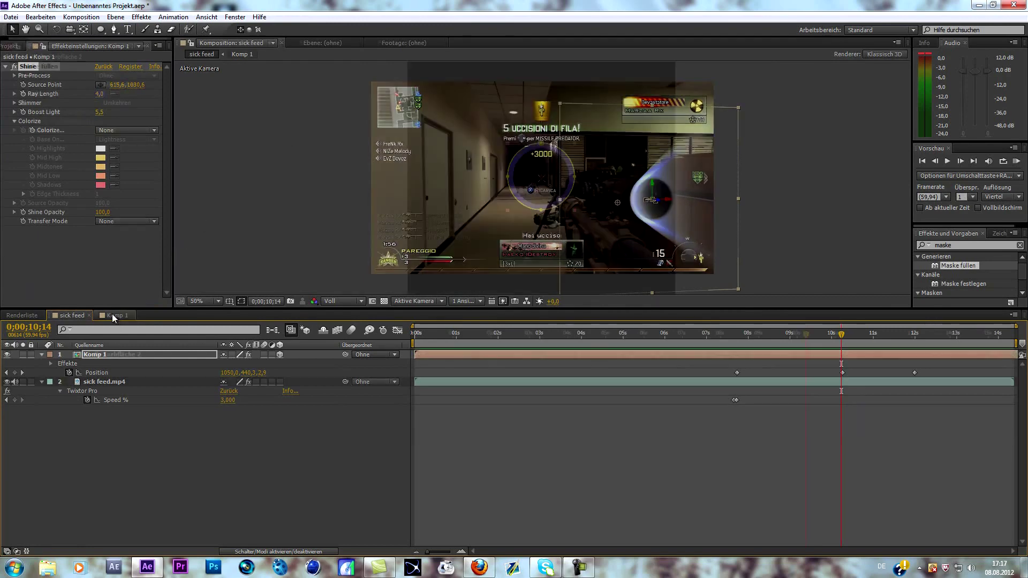
click(114, 30)
scroll(562, 211, up, 1)
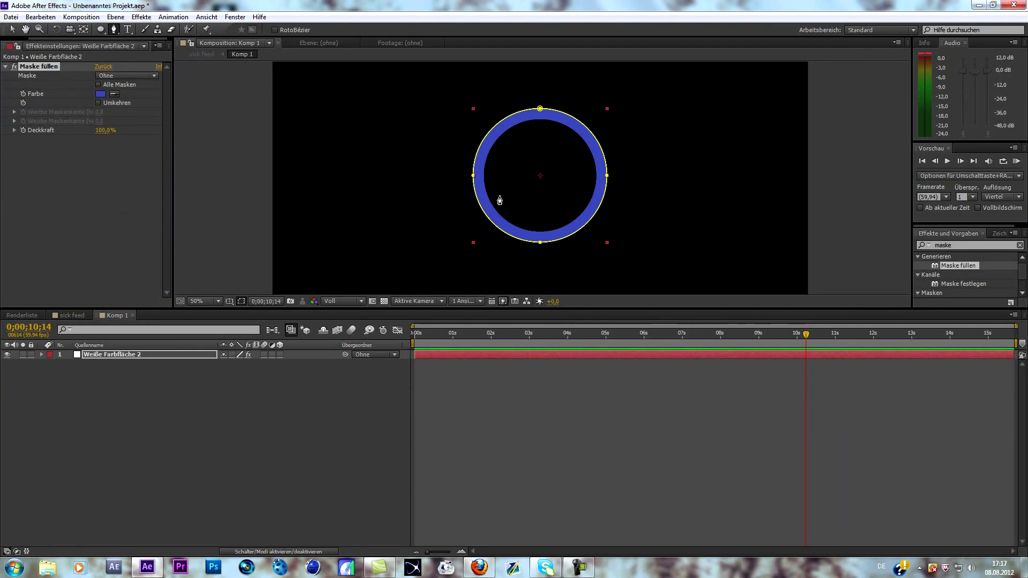
click(465, 175)
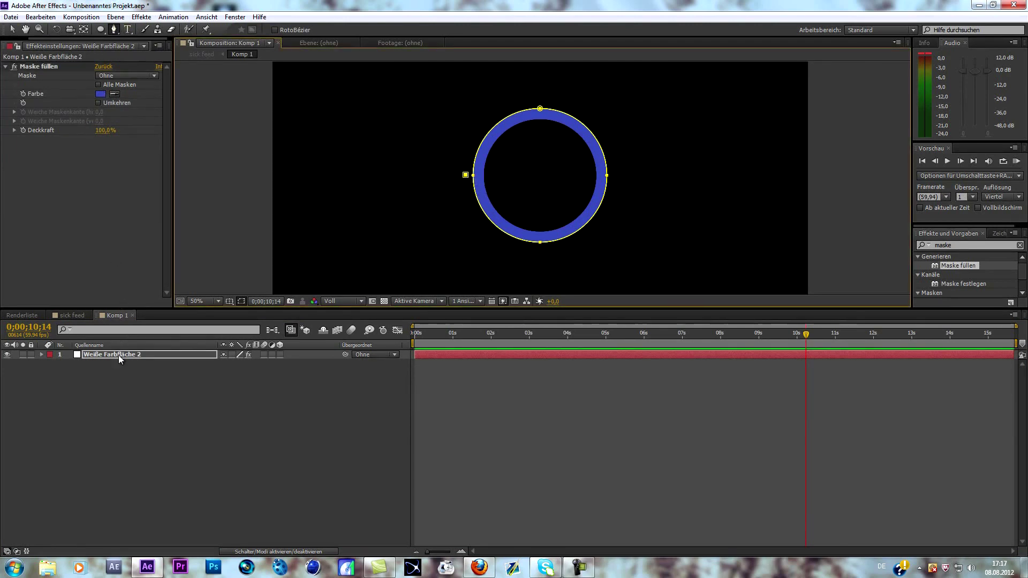
click(501, 185)
click(480, 224)
click(466, 175)
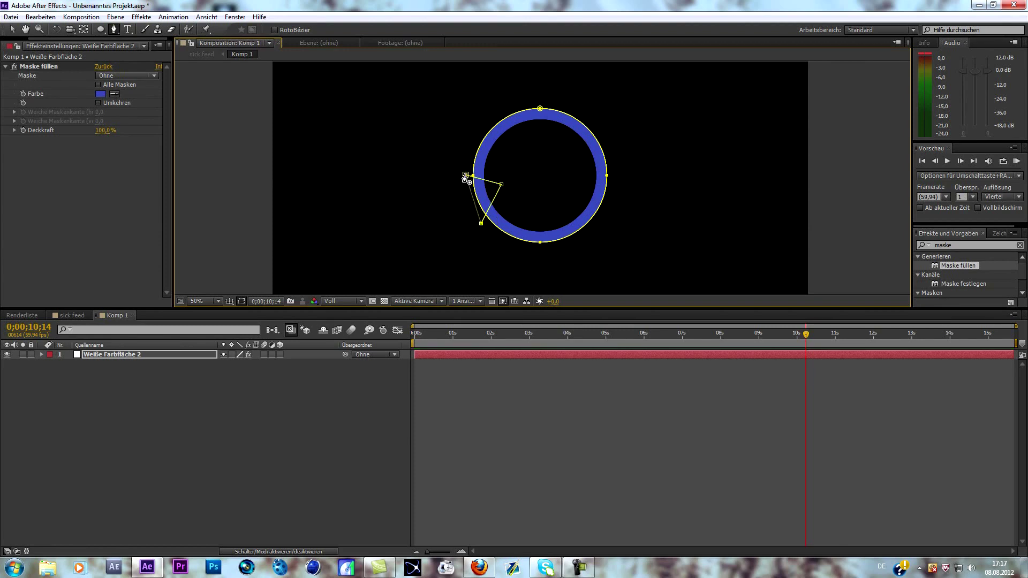
- Draw triangular masks at the ring's bottom, right and top
click(525, 248)
drag(553, 215, 594, 238)
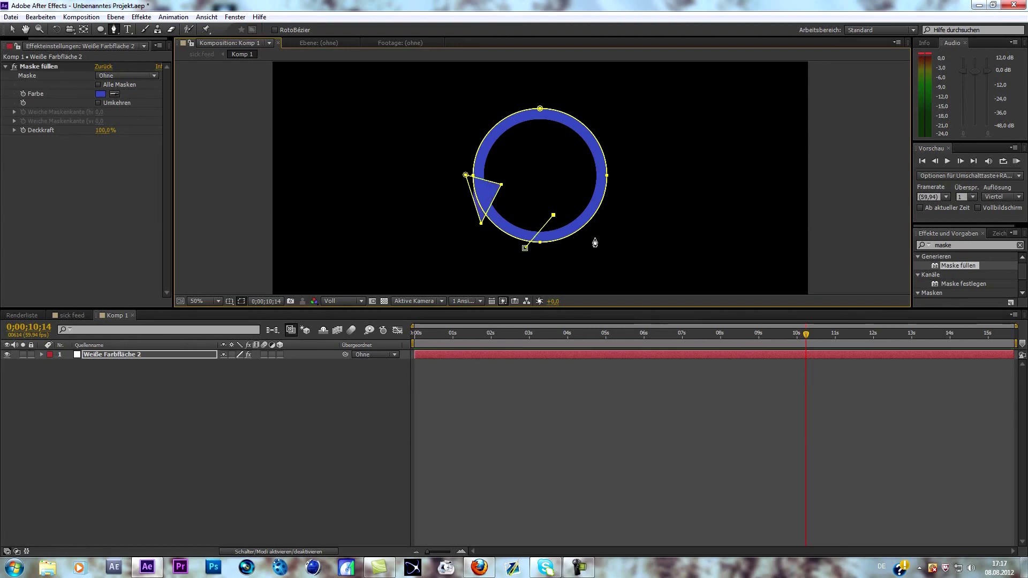
click(525, 248)
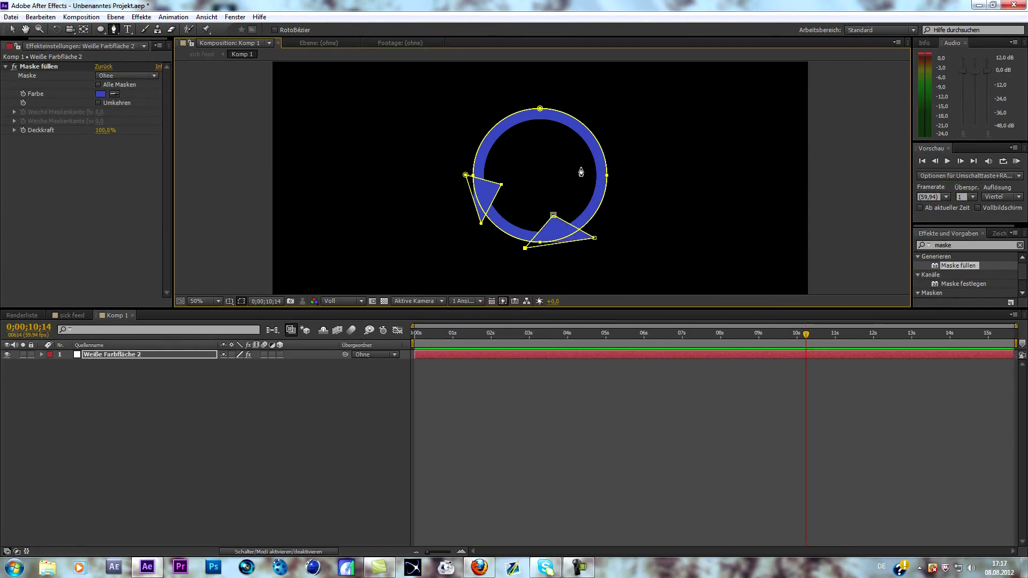
click(617, 142)
drag(626, 192, 613, 132)
click(582, 168)
drag(533, 140, 485, 103)
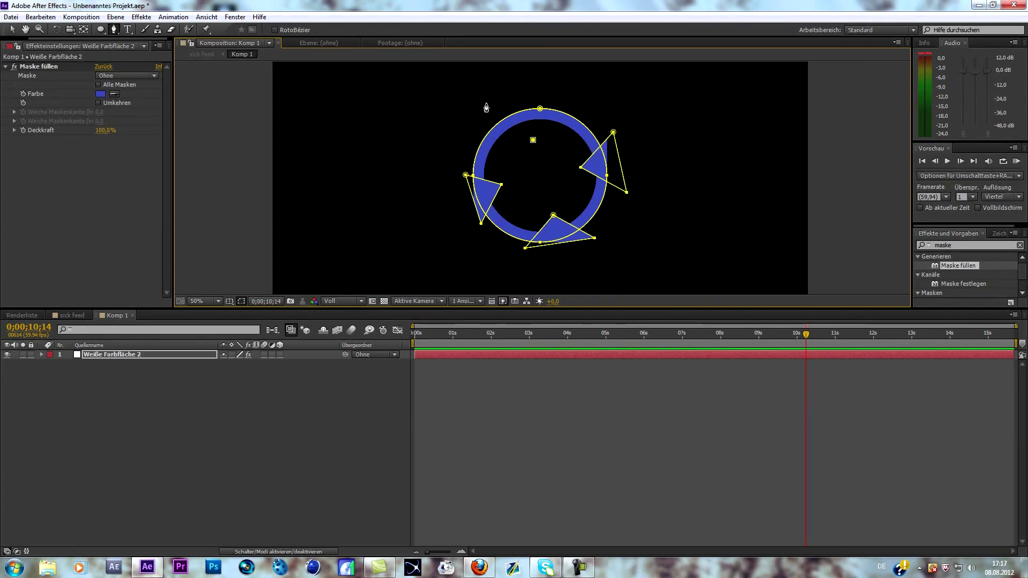
click(557, 95)
click(533, 141)
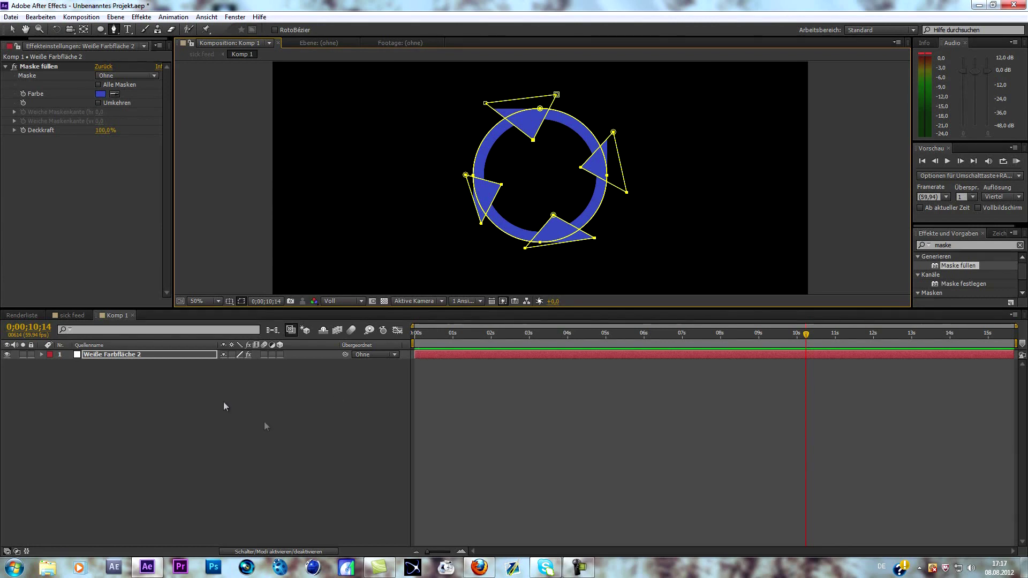
click(131, 355)
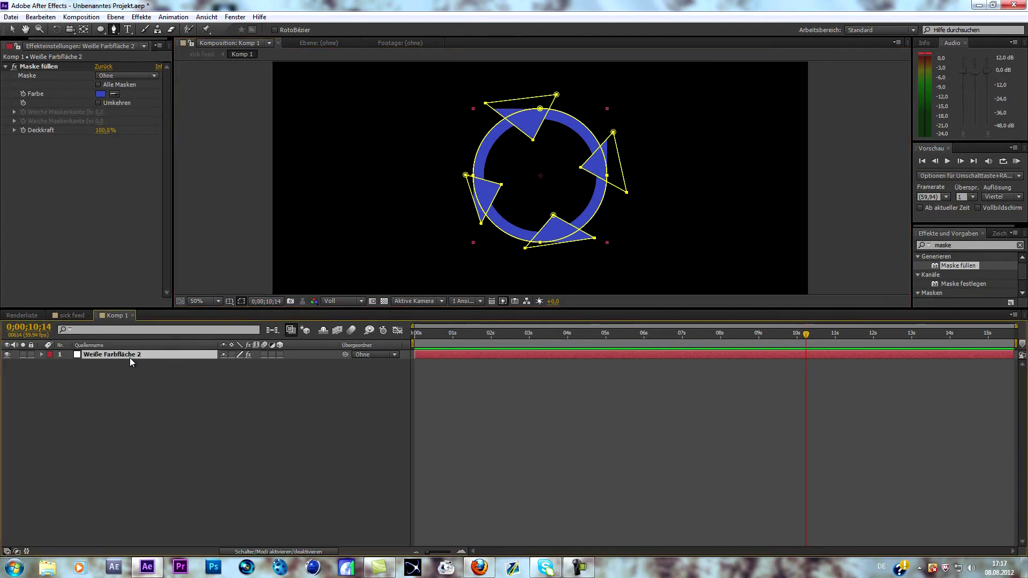
- Set Maske 3, 4, 5 and 6 to Subtrahieren, then view the result in sick feed
key(m)
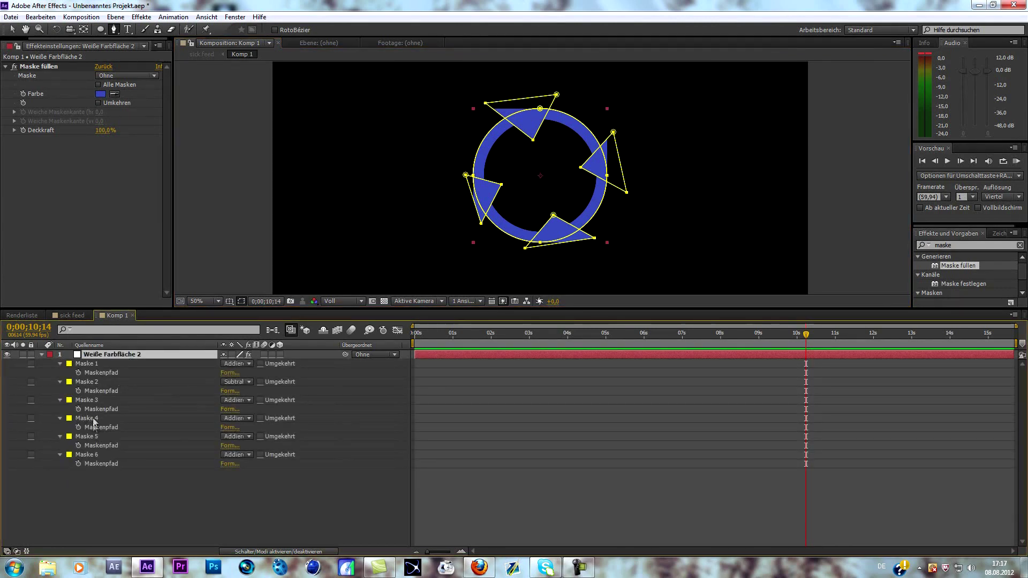
click(90, 401)
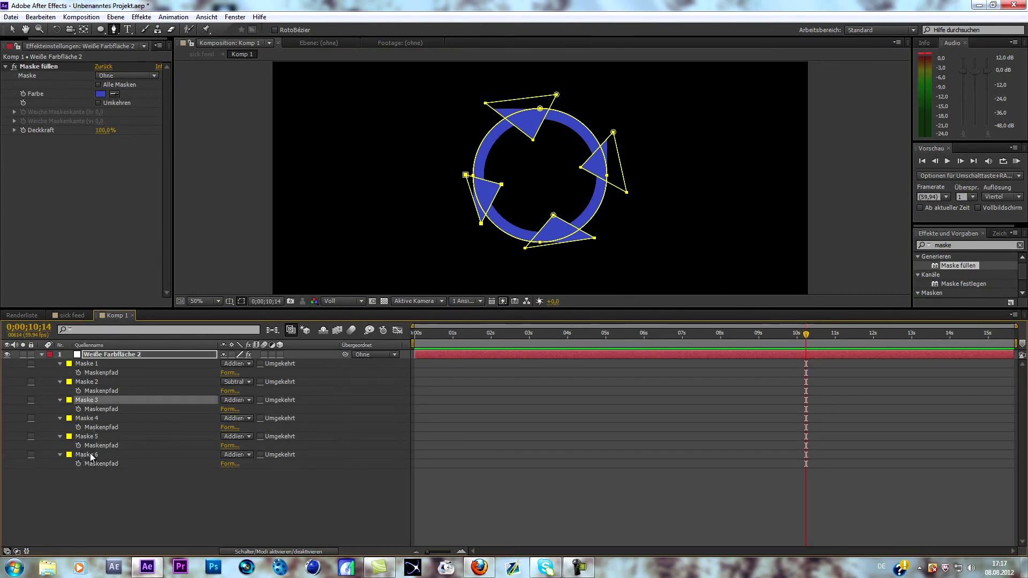
click(249, 400)
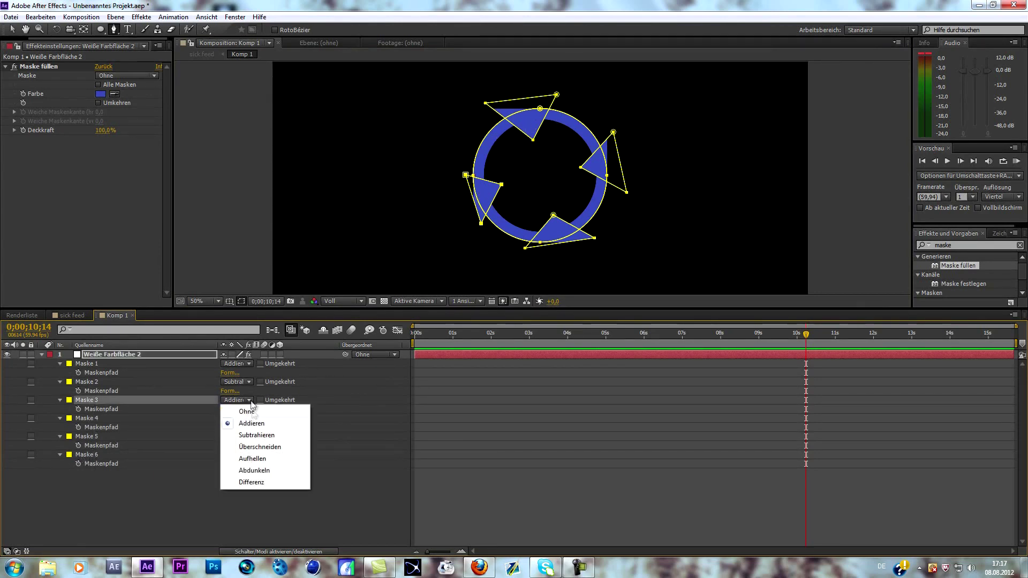
click(257, 436)
click(249, 418)
click(258, 453)
click(249, 436)
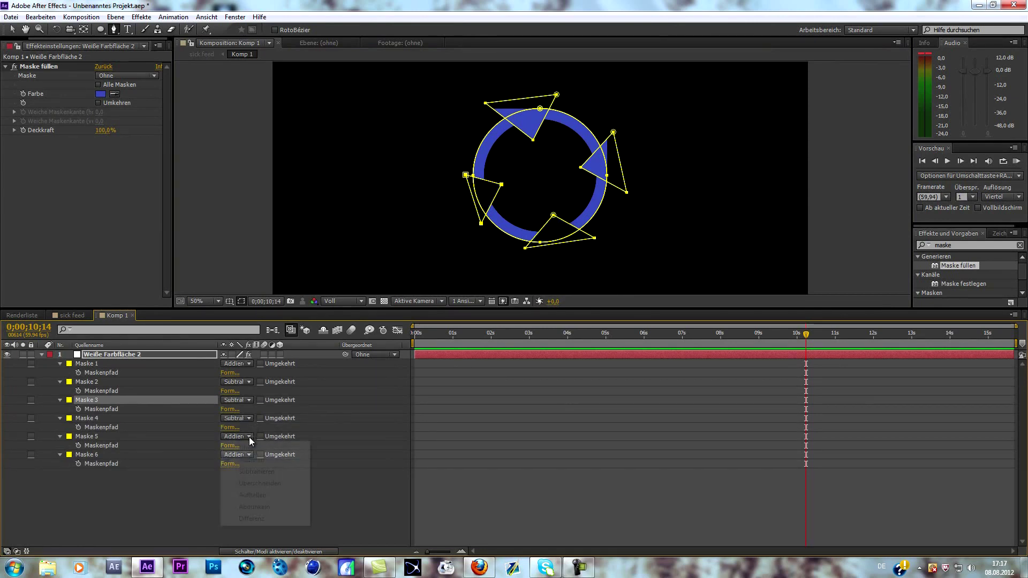
click(258, 471)
click(249, 455)
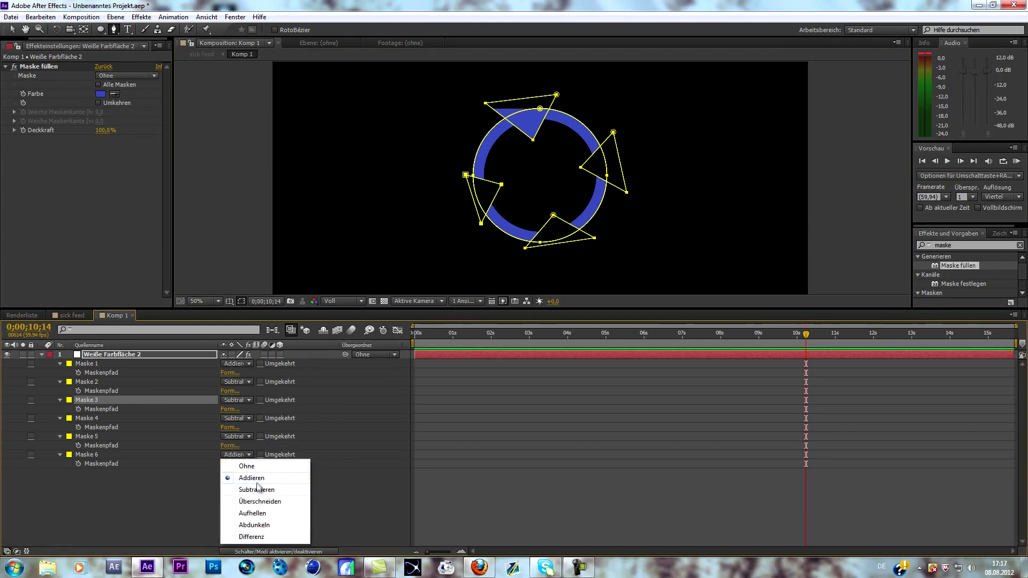
click(258, 489)
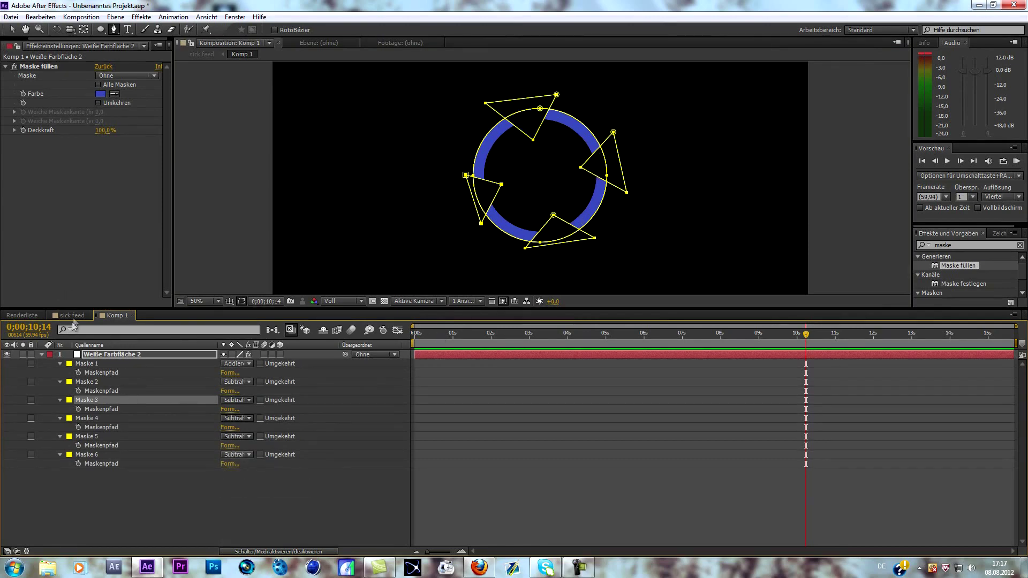
click(72, 315)
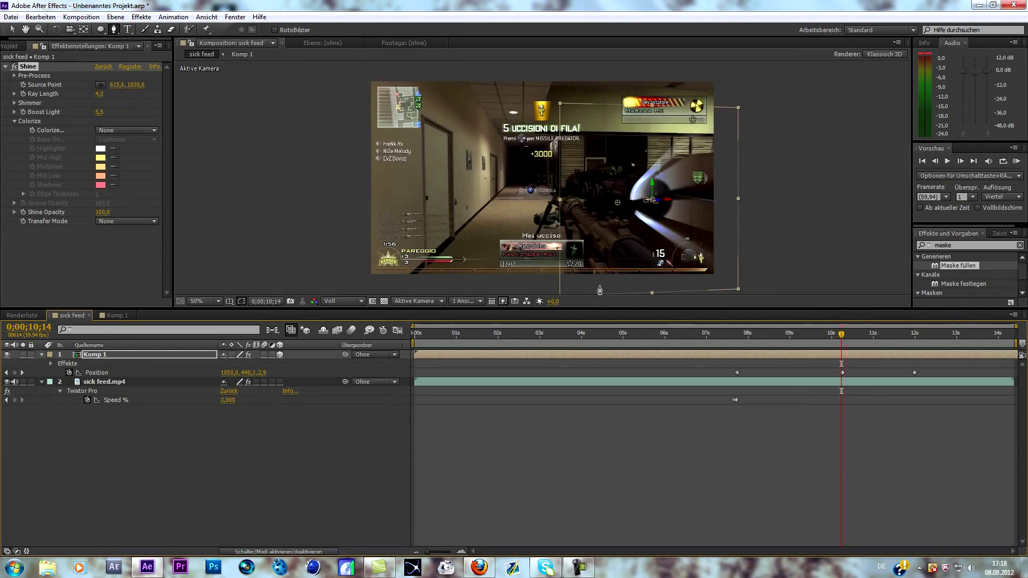
- In Komp 1, feather Maske 3 to about 34 px and Maske 4 to 32 px
click(117, 316)
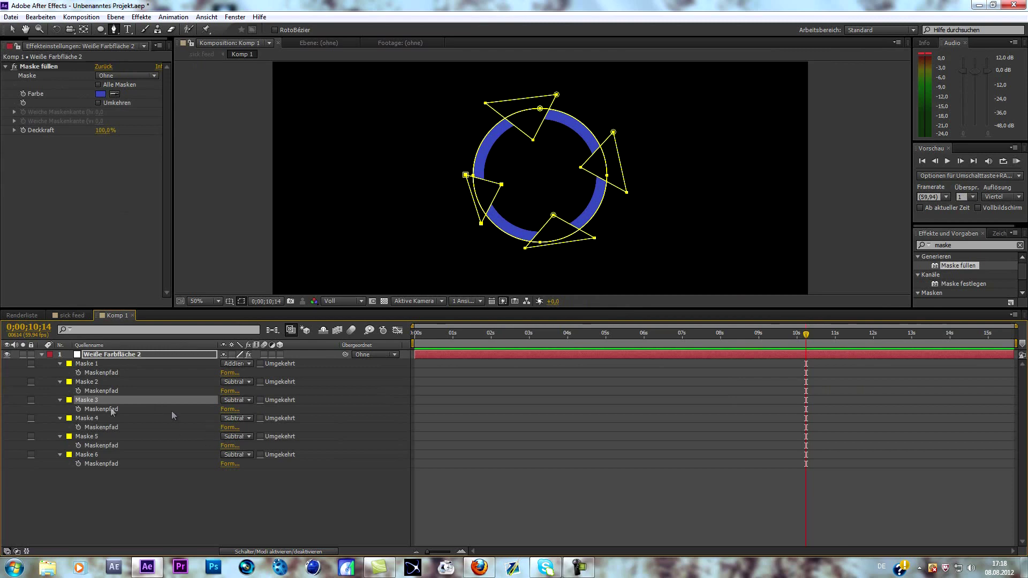
click(60, 403)
click(60, 400)
click(60, 401)
drag(244, 420, 264, 421)
click(60, 445)
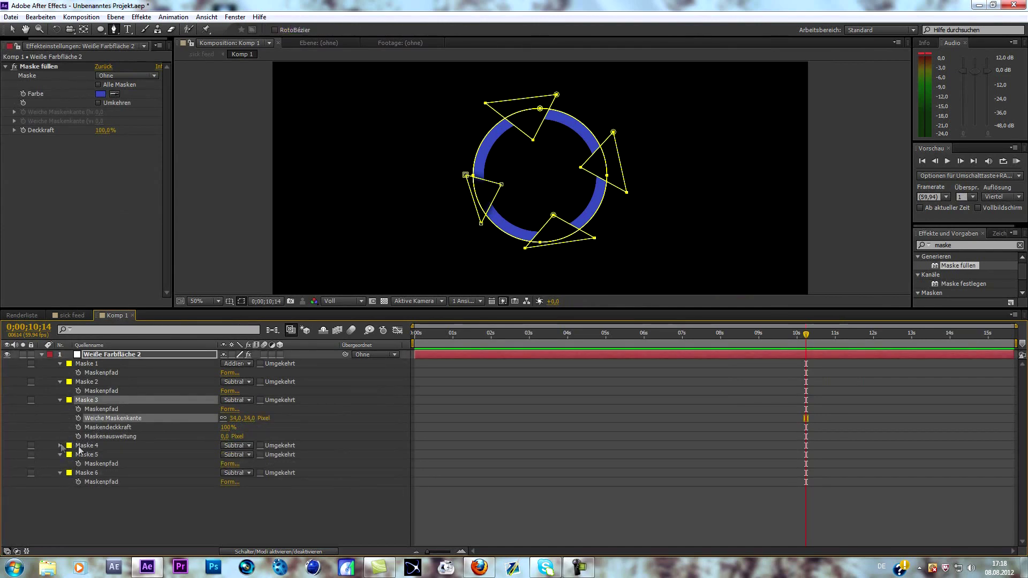
click(60, 446)
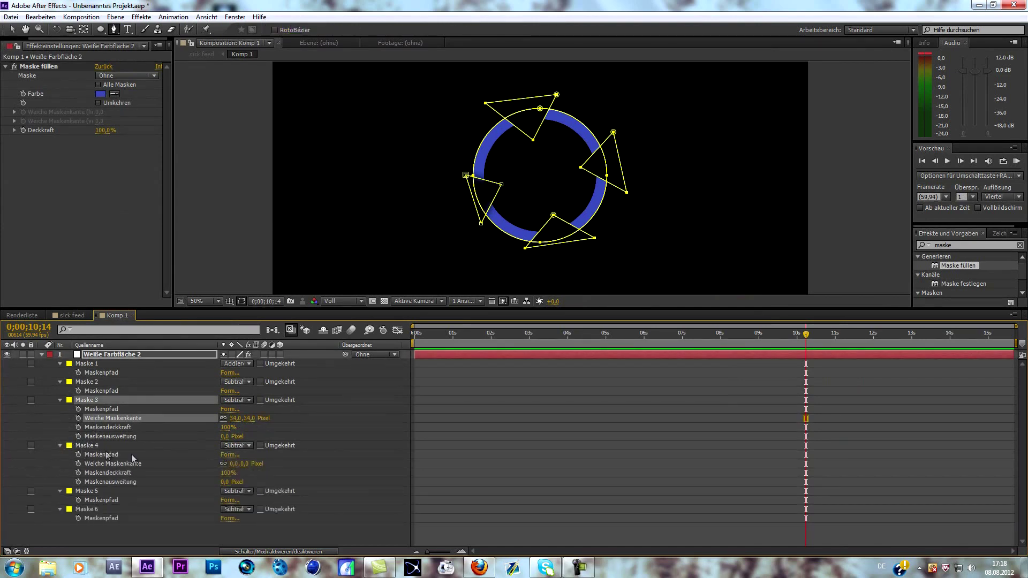
drag(236, 463, 259, 463)
- Paste a feather value onto Maske 5, feather Maske 6 to 35 px, and return to sick feed
click(61, 492)
click(61, 493)
click(211, 510)
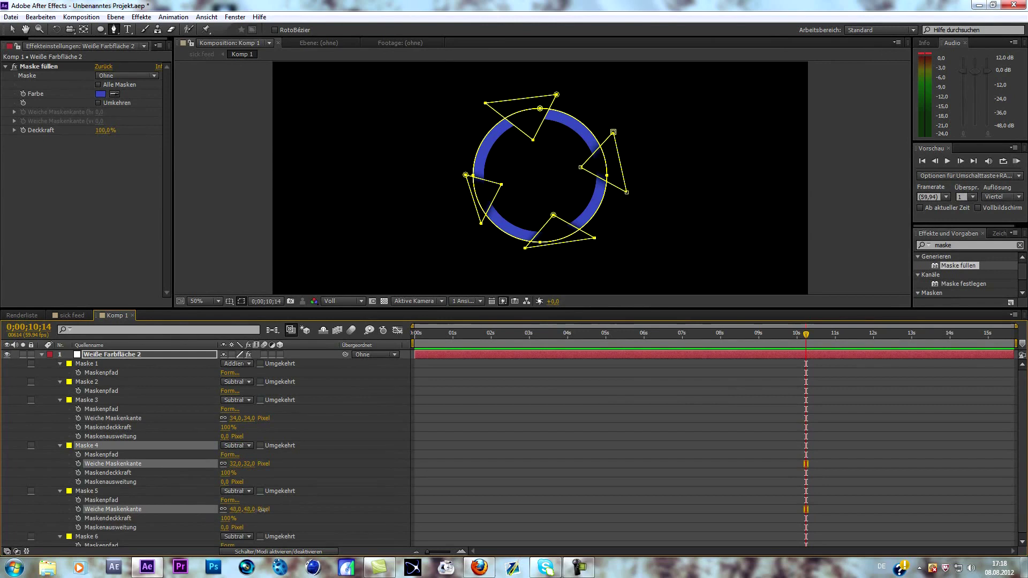
key(ctrl+v)
click(60, 491)
click(59, 500)
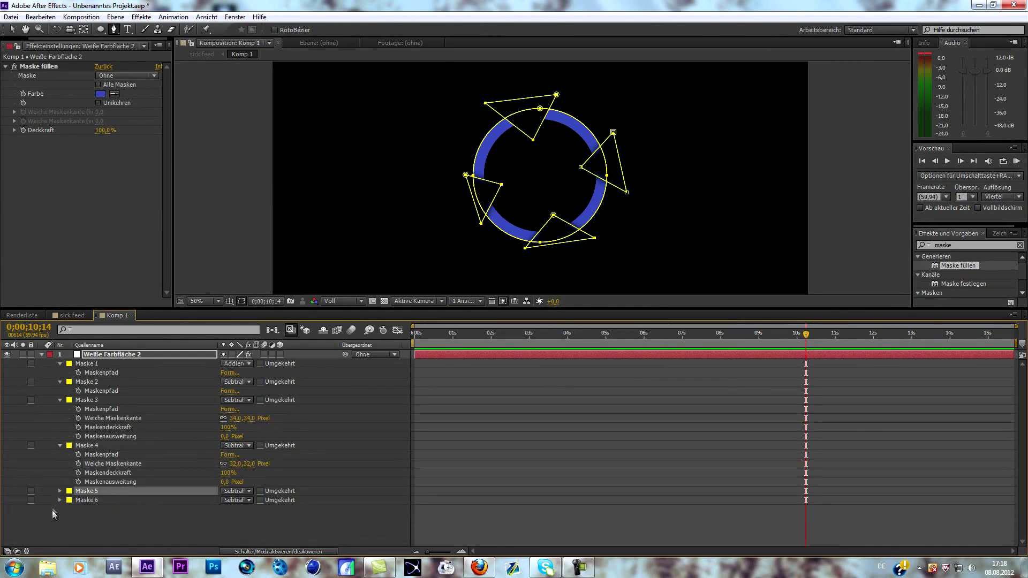
click(53, 510)
click(59, 500)
click(252, 519)
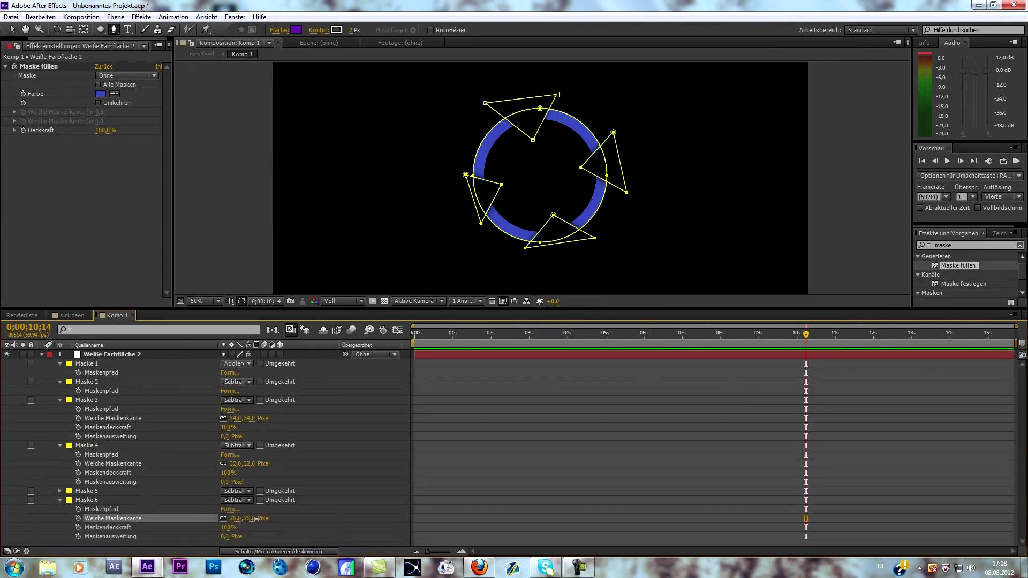
drag(258, 518, 262, 518)
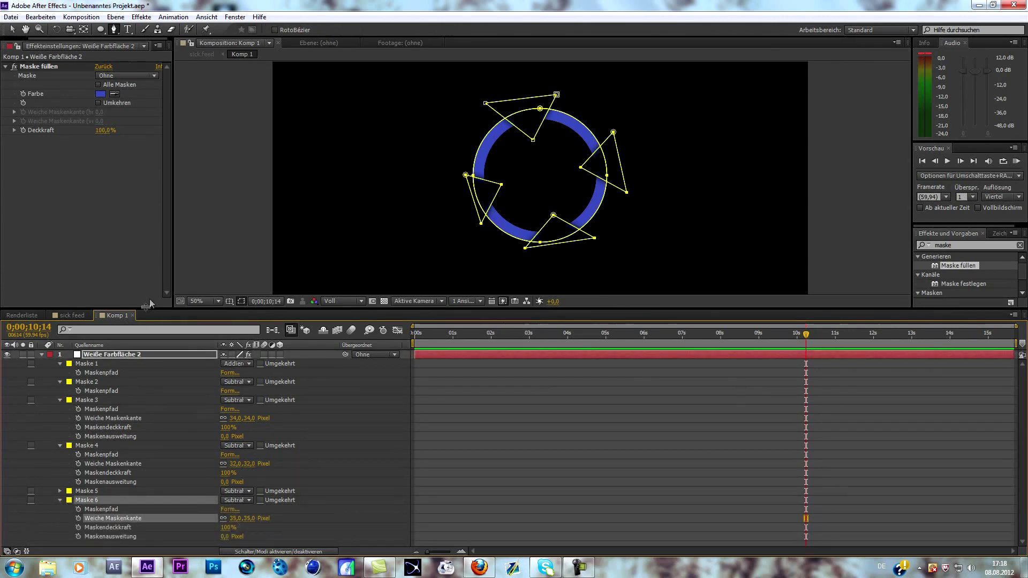
click(63, 316)
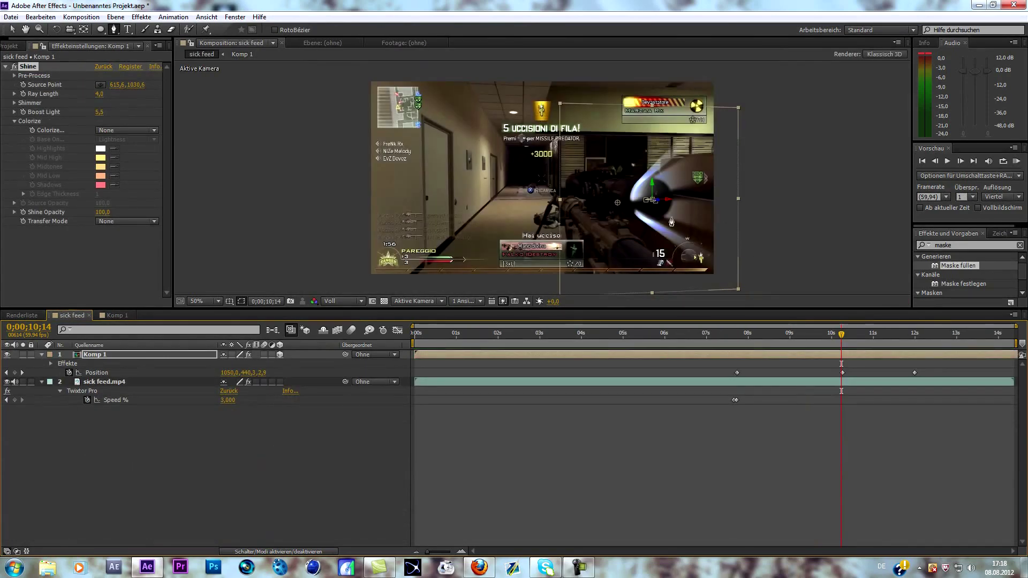
- Change Komp 1's Maske füllen colour to a brighter, more saturated blue
click(111, 316)
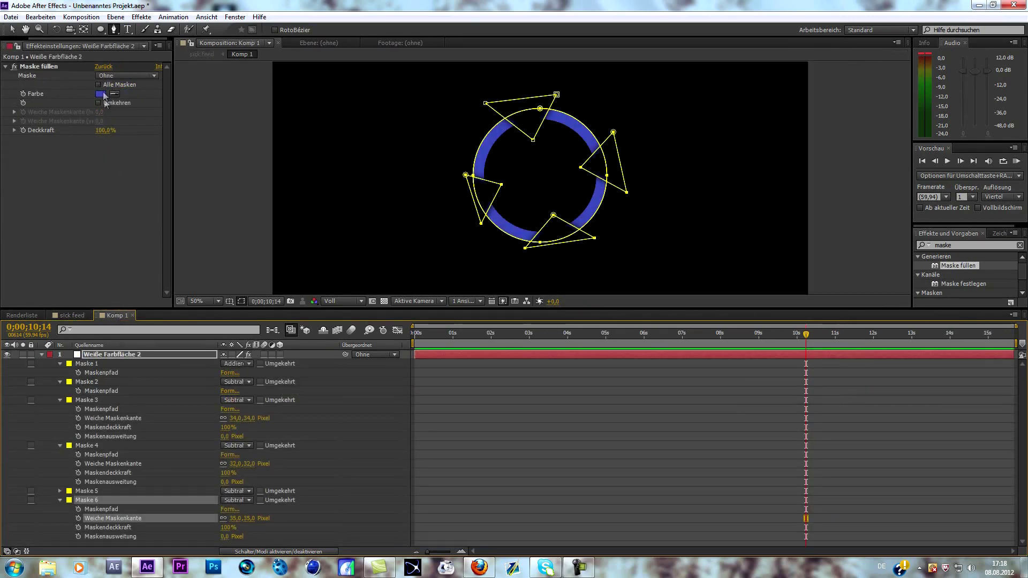
click(101, 93)
mouse_move(261, 247)
mouse_down()
mouse_move(257, 239)
mouse_move(280, 239)
mouse_up()
click(387, 219)
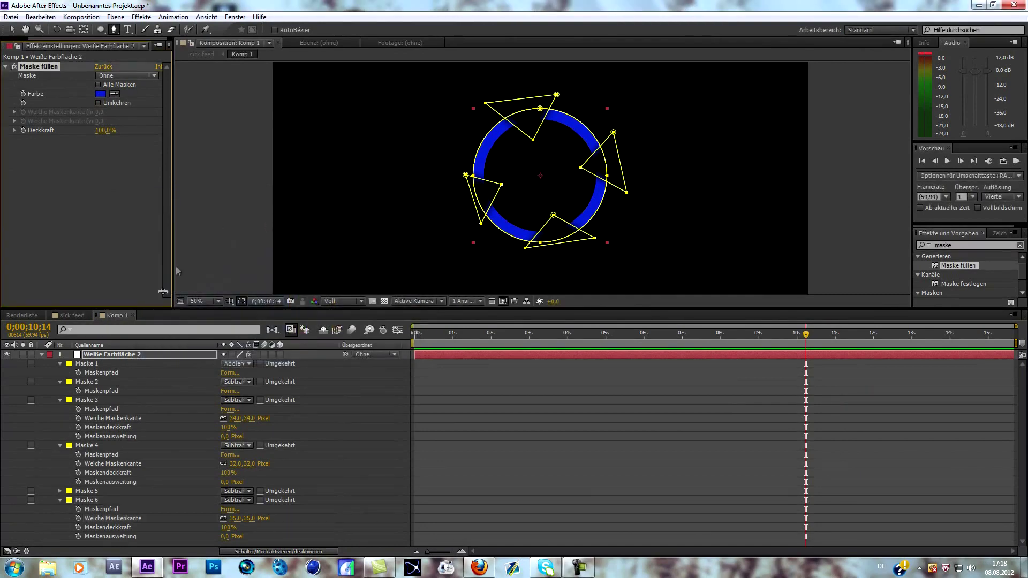
click(64, 315)
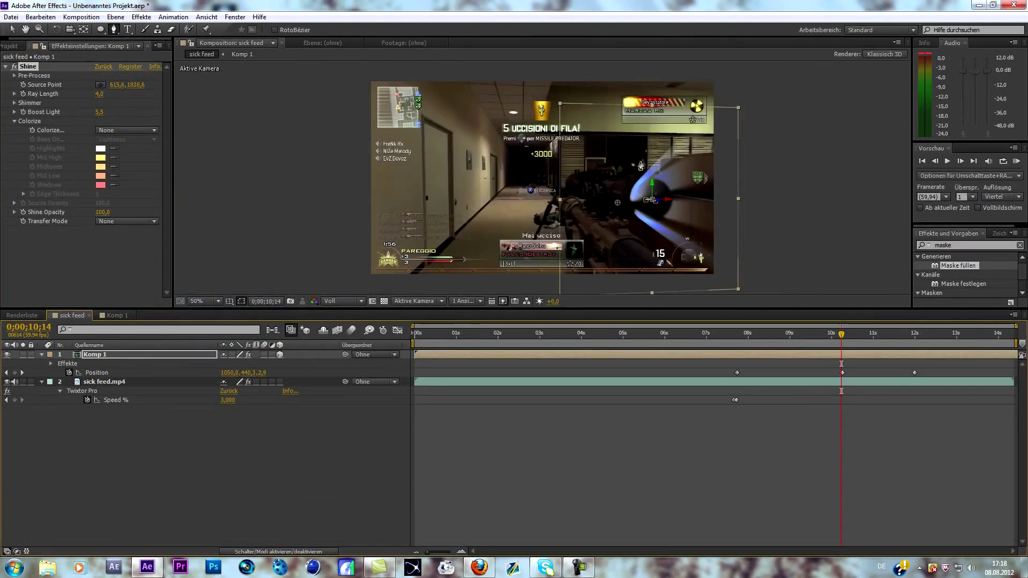
- Select the ring solid in Komp 1, move sick feed to 07;48, and reopen Komp 1
click(143, 457)
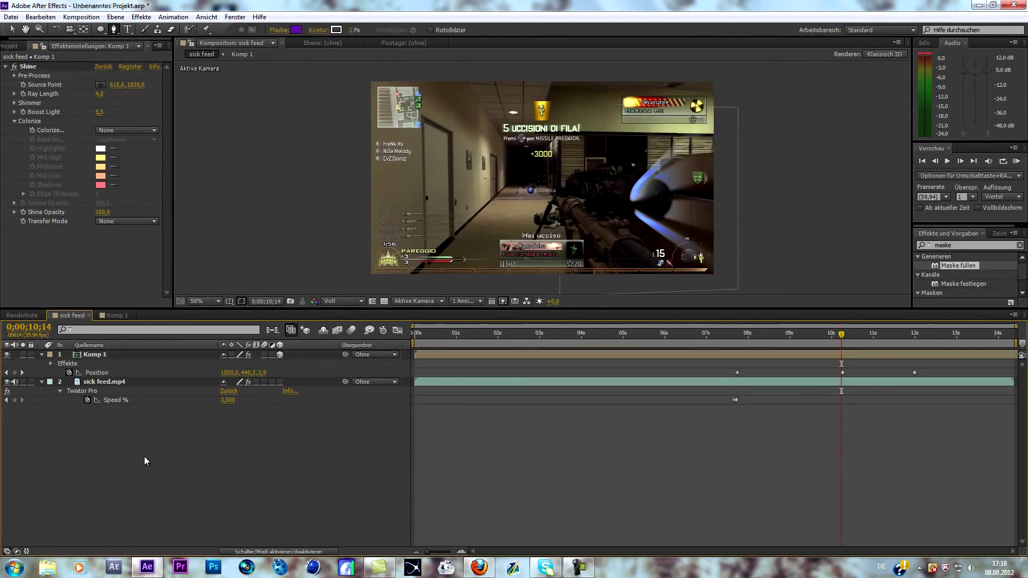
click(116, 315)
click(42, 354)
click(82, 356)
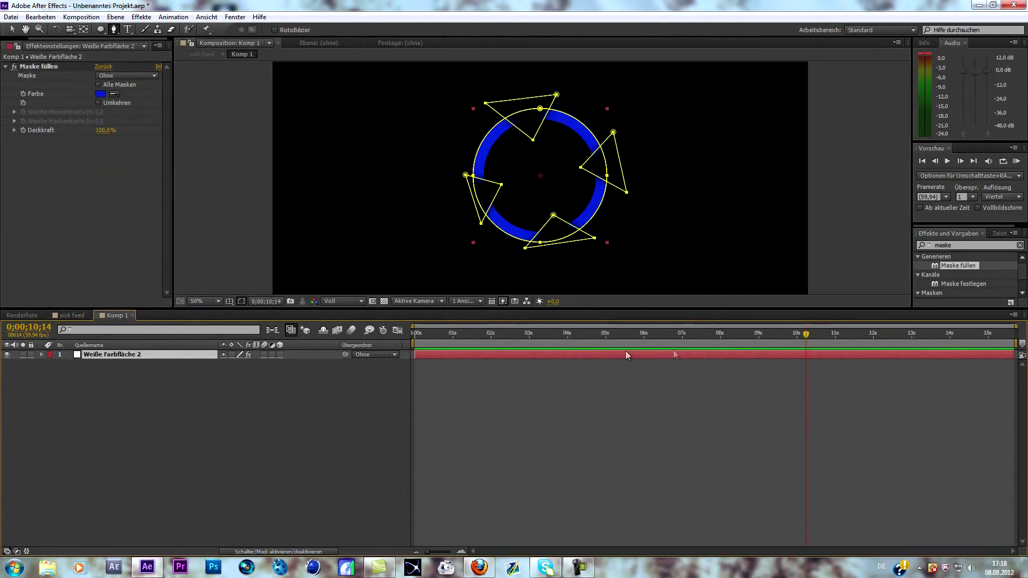
click(72, 315)
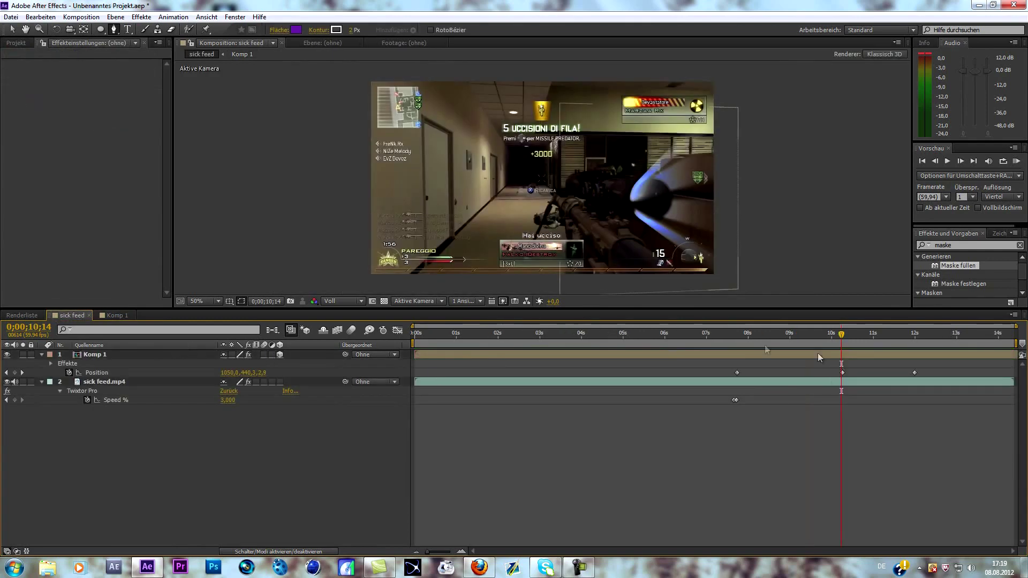
click(762, 333)
click(740, 332)
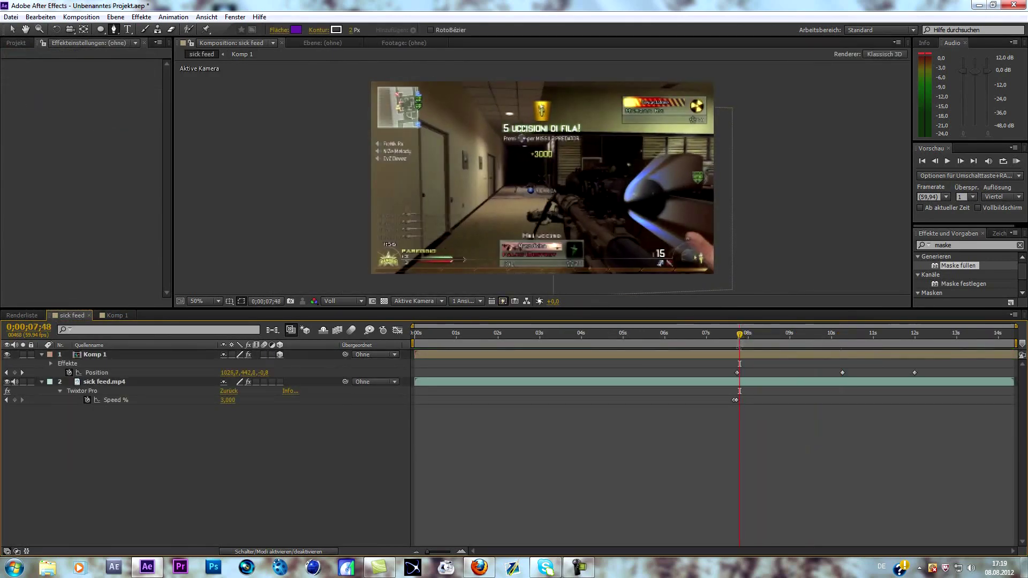
click(116, 316)
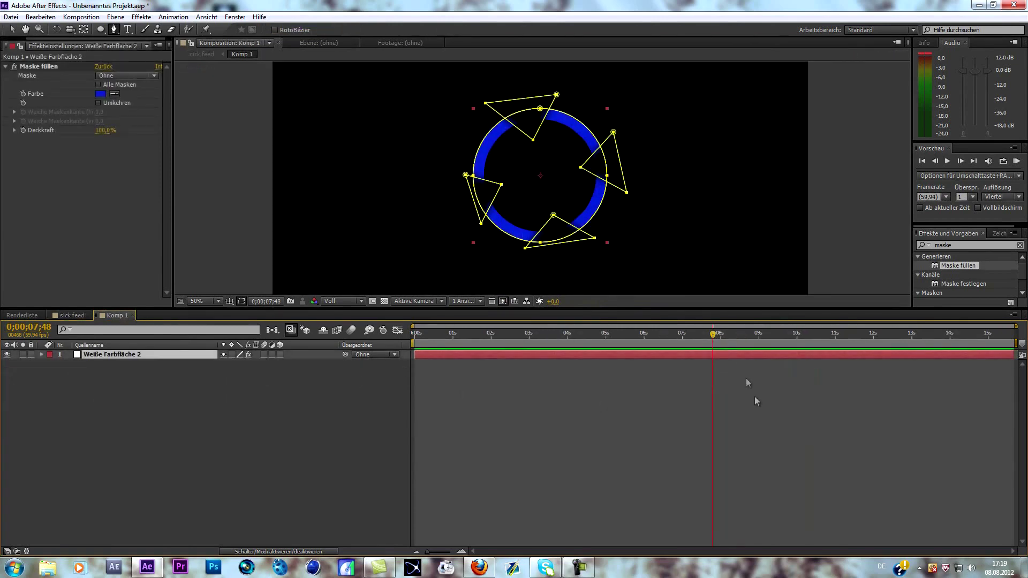
- Keyframe the ring's Drehung at about 6 s and spin it past one full turn by 15;02
drag(713, 340, 712, 337)
key(r)
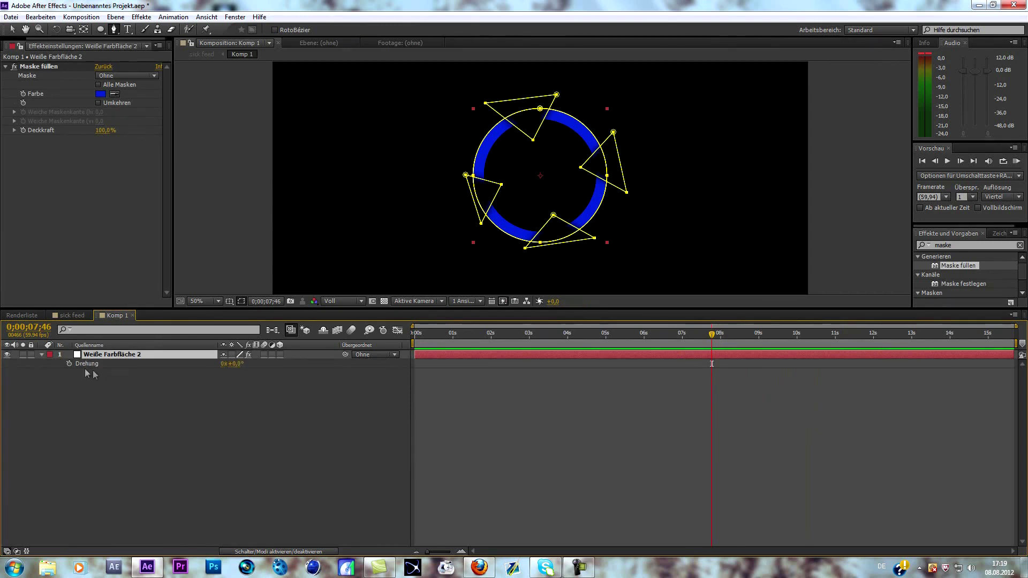
click(648, 333)
click(70, 363)
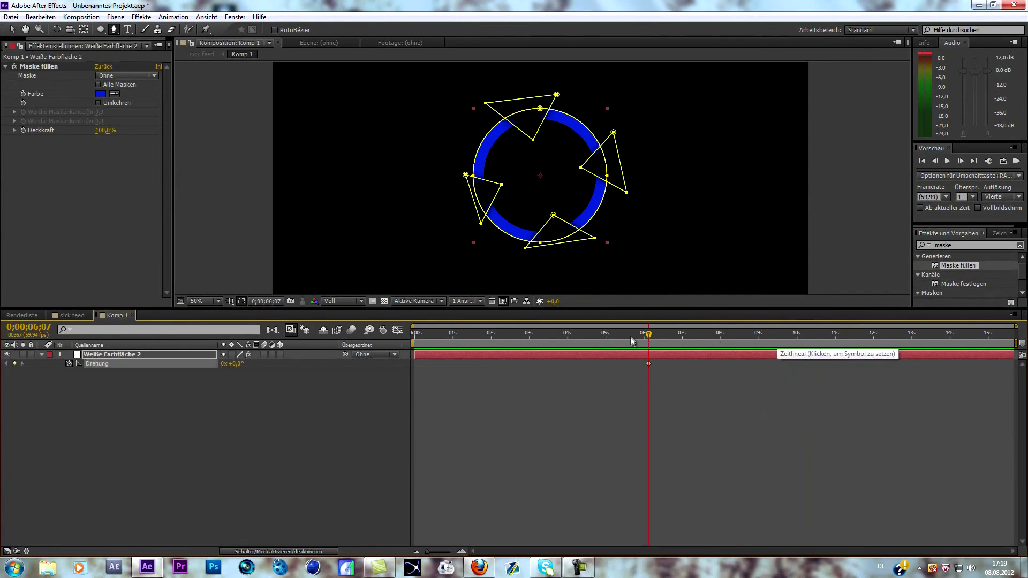
click(663, 341)
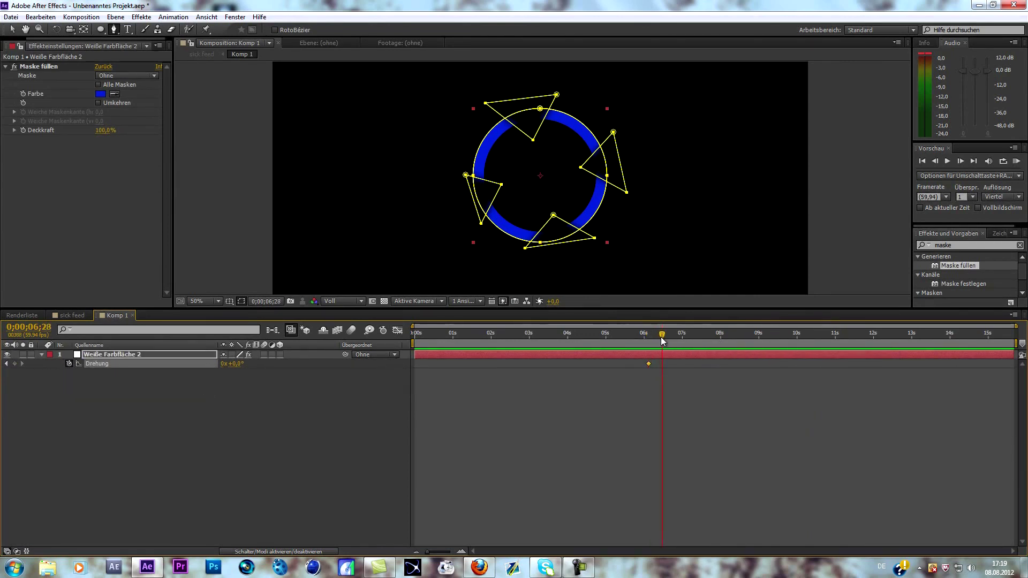
drag(663, 342, 718, 341)
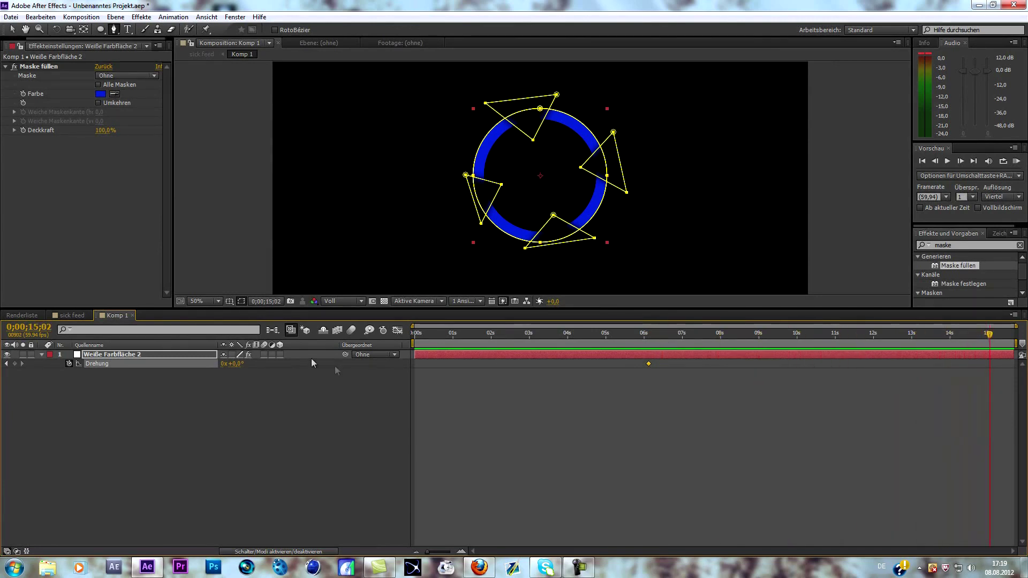
drag(238, 369, 573, 391)
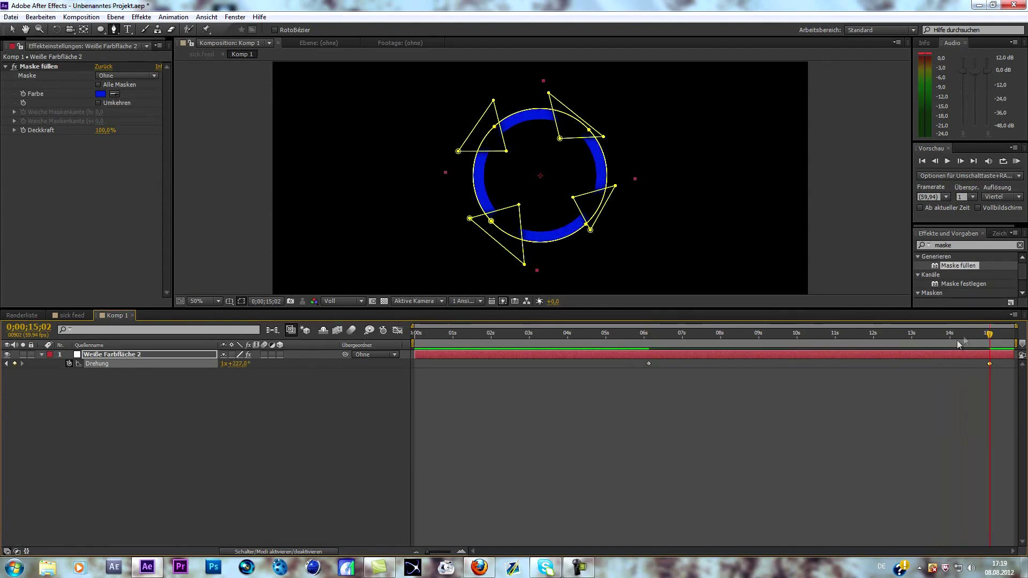
drag(990, 341, 649, 342)
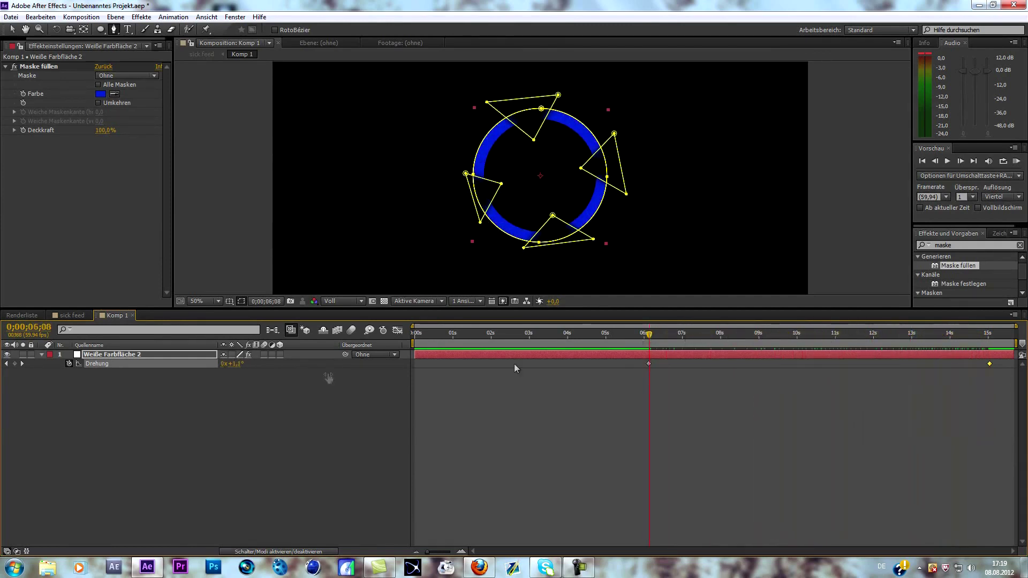
click(71, 315)
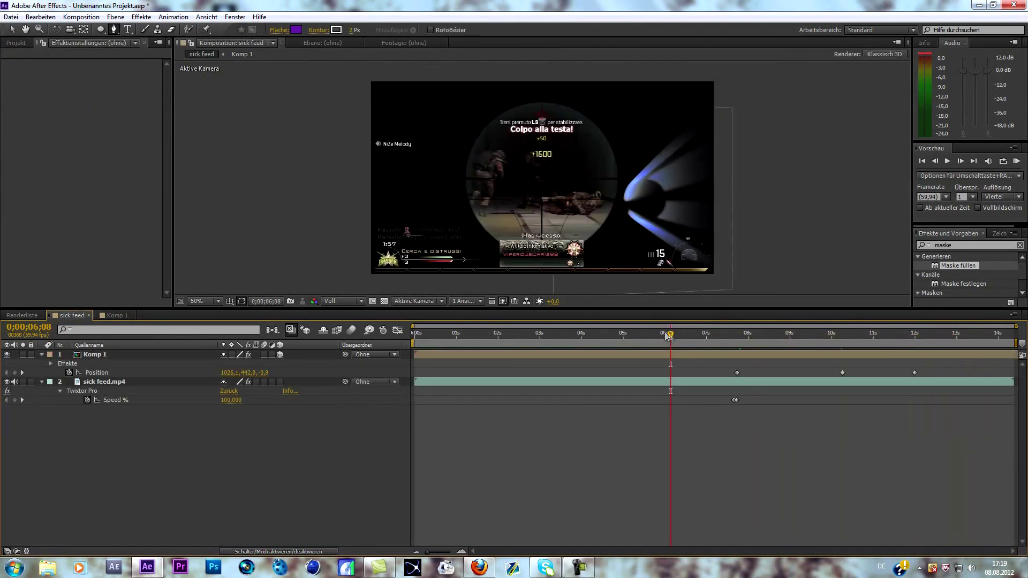
drag(673, 333, 742, 344)
click(741, 355)
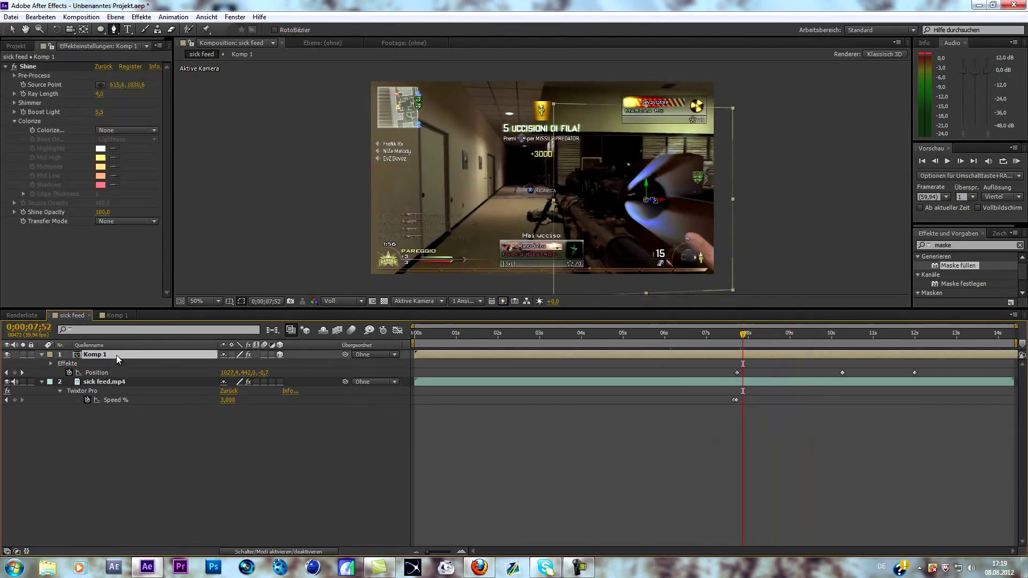
- Trim the Komp 1 layer to start at about 07;45 and preview up to it
key(t)
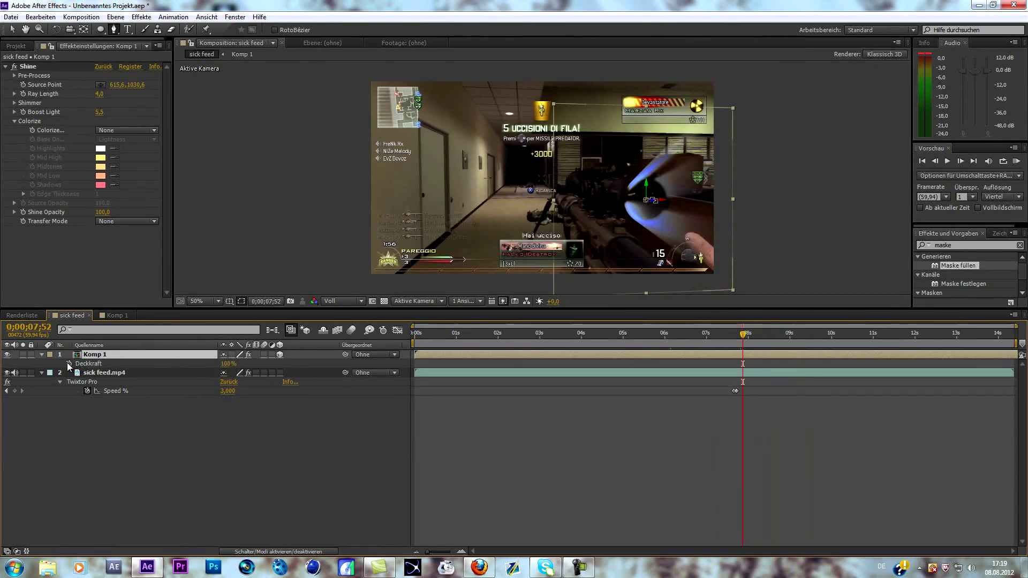
drag(419, 354, 733, 381)
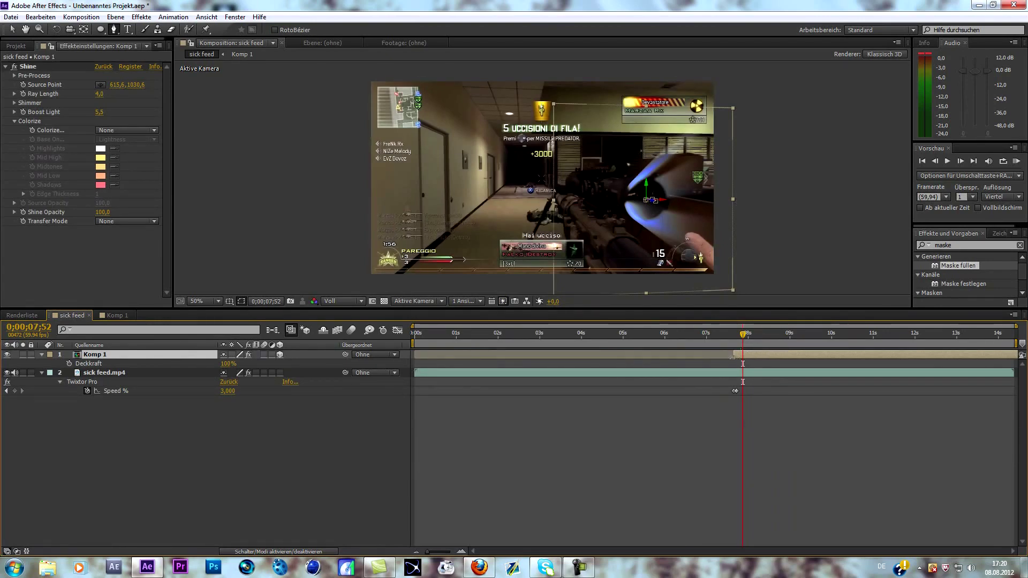
drag(745, 339, 718, 341)
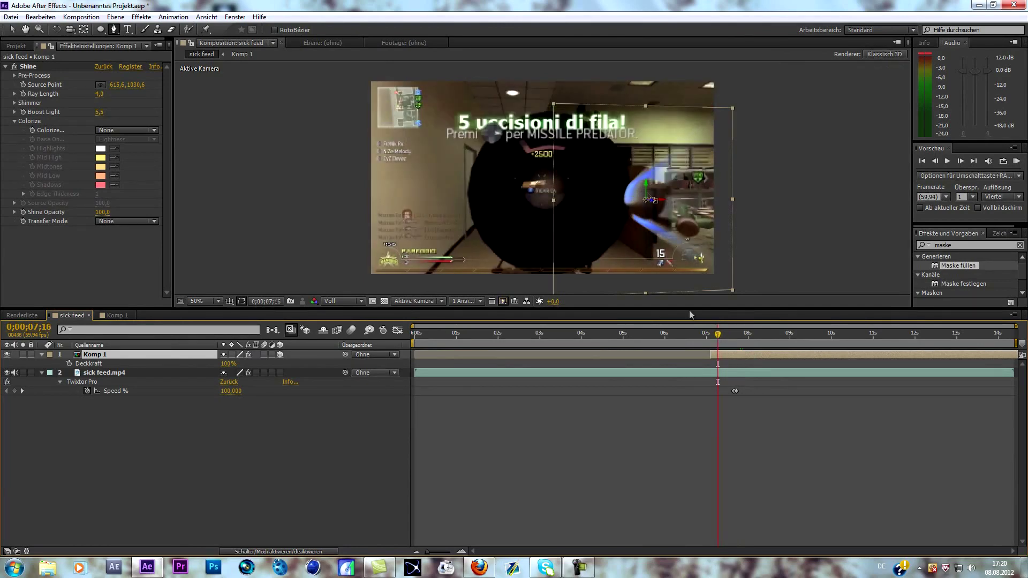
key(space)
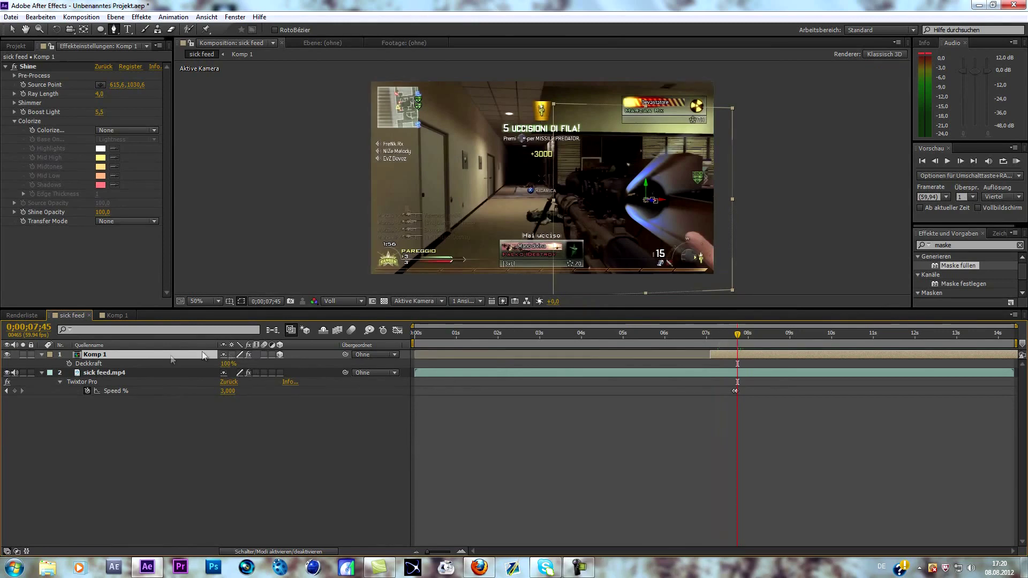
- Keyframe Deckkraft from 0% at 07;45 to 100% at 07;51
click(69, 364)
drag(224, 368, 184, 375)
key(Page_Down)
key(Page_Down)
key(Page_Down)
key(Page_Down)
key(Page_Down)
key(Page_Down)
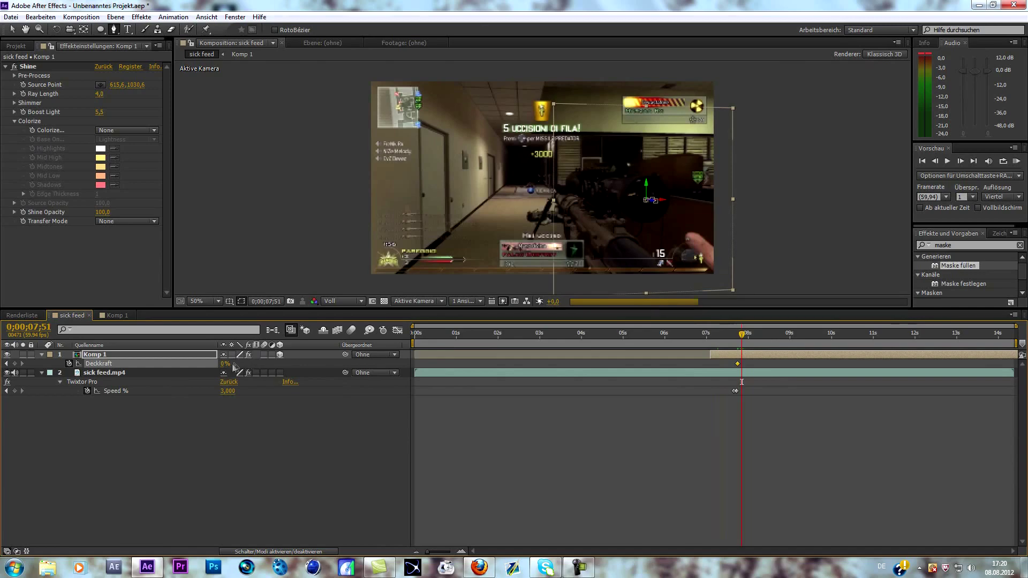
drag(225, 367, 329, 368)
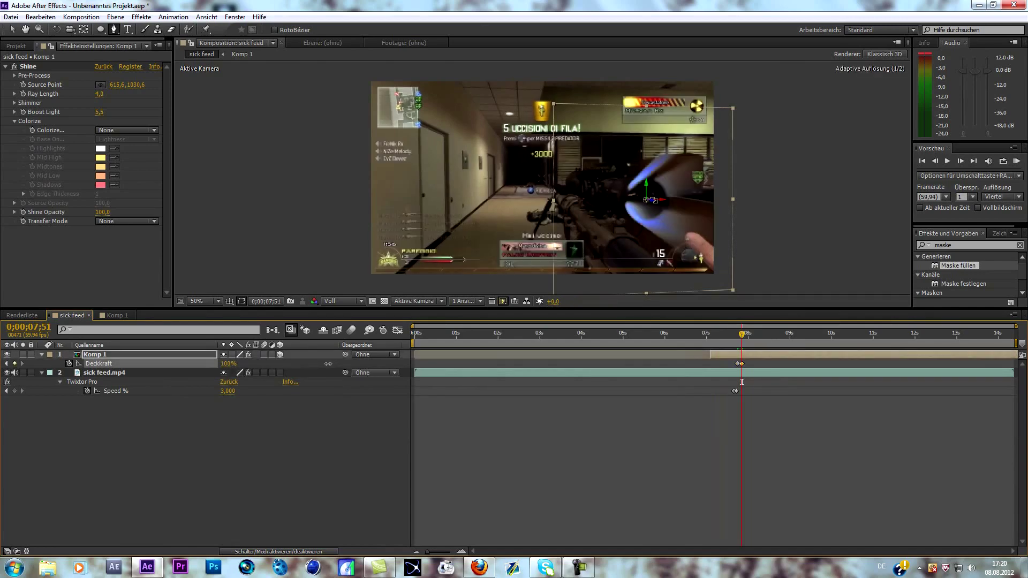